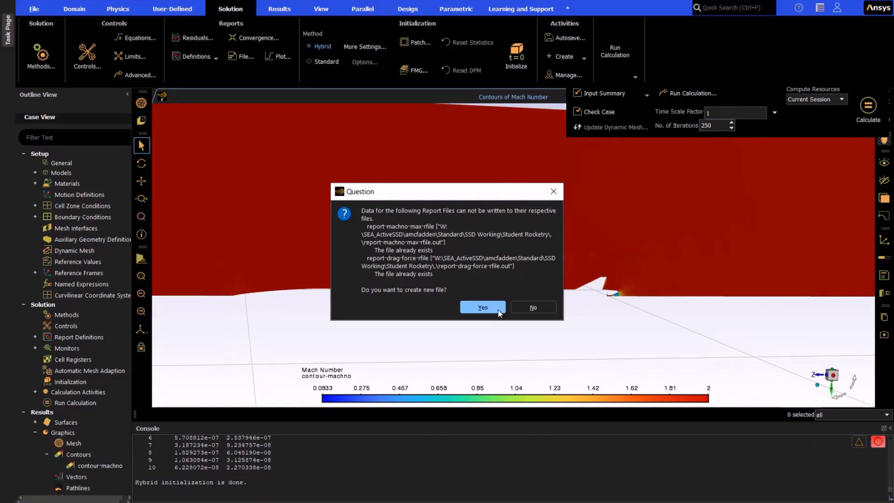
Step: Allow new report files to be created for the maximum Mach number and drag force so the 250-iteration calculation runs
click(492, 307)
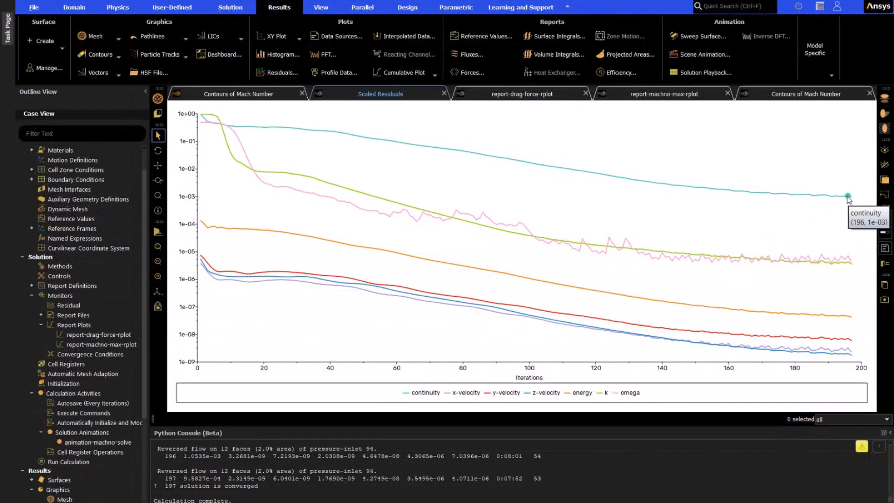
Step: Examine the report-drag-force and report-machno-max plots to check whether both monitored quantities have levelled off
click(498, 95)
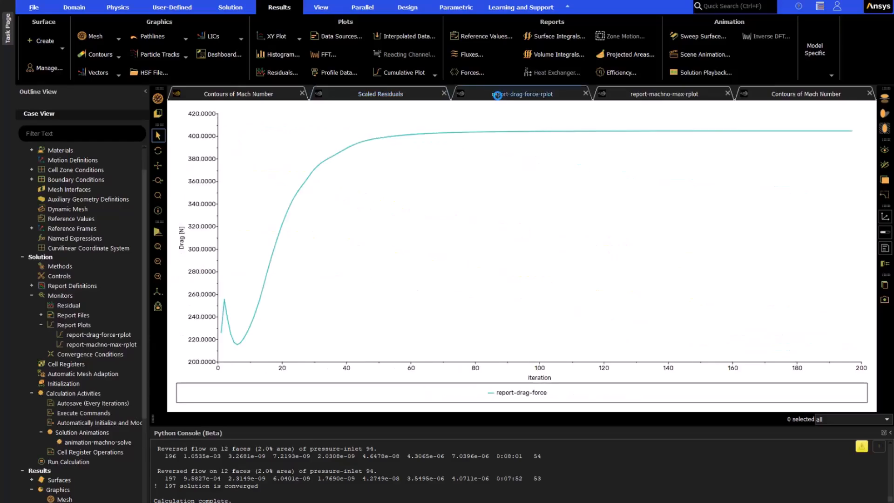
click(672, 95)
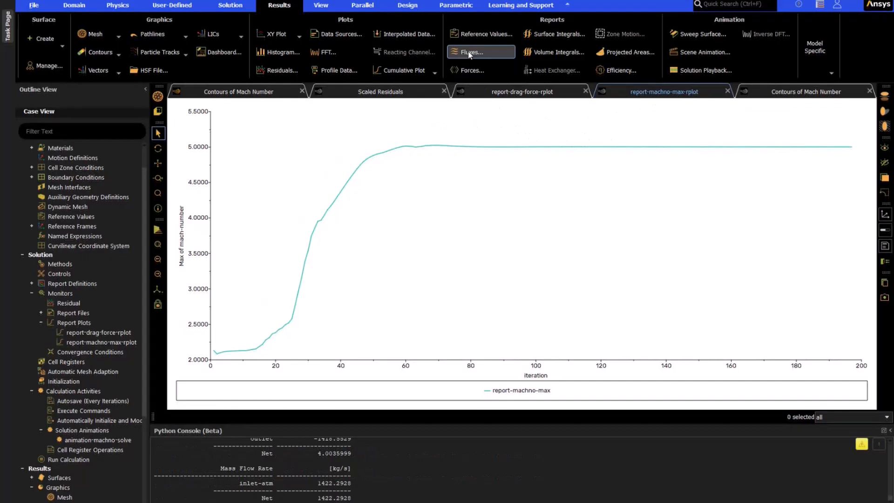
Step: Compute a mass flow rate flux report for the inlet-atm, inlet-nozzle and outlet boundaries
click(469, 53)
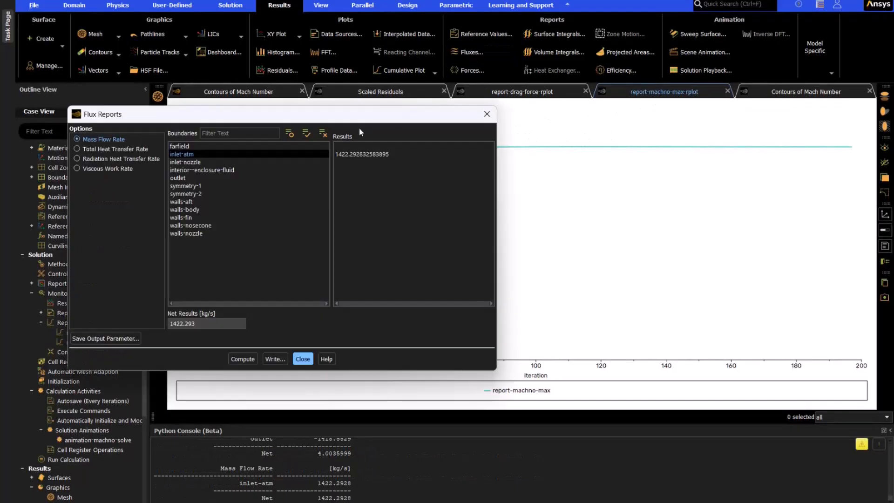
click(217, 161)
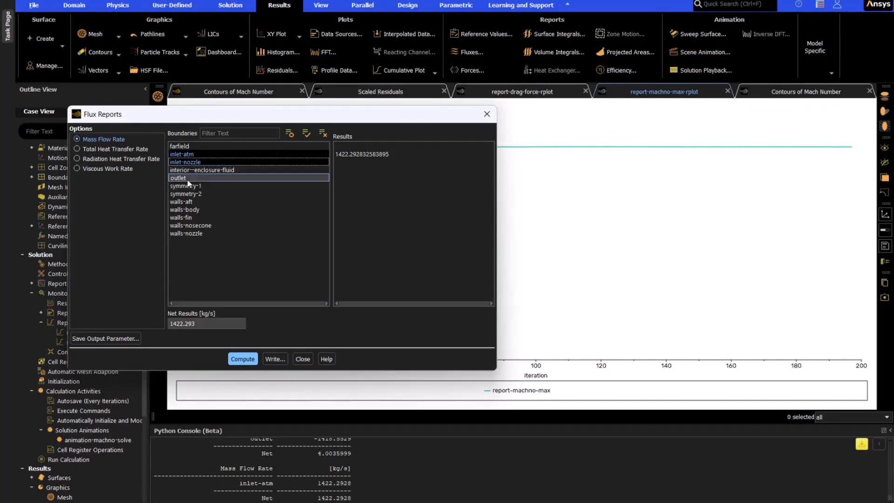
click(210, 178)
click(243, 359)
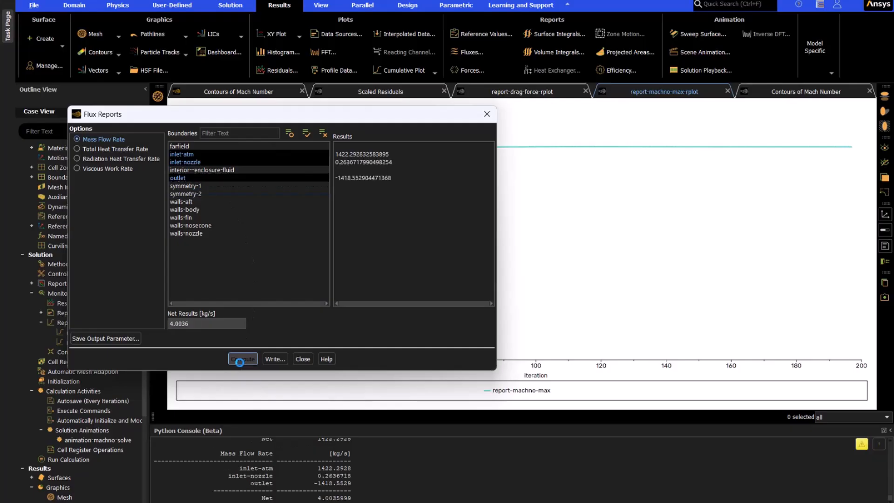
Step: Switch to Calculator and divide 4 by 1422 to get the relative mass imbalance, and close it
key(alt+Tab)
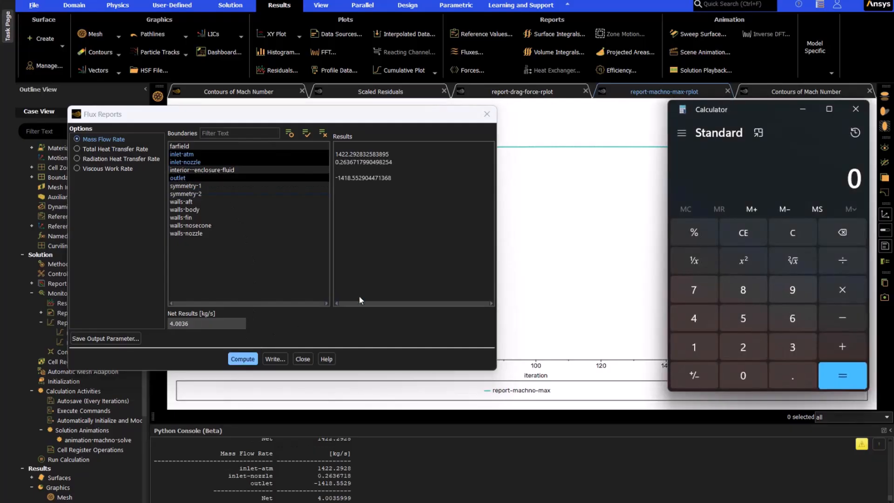
click(693, 318)
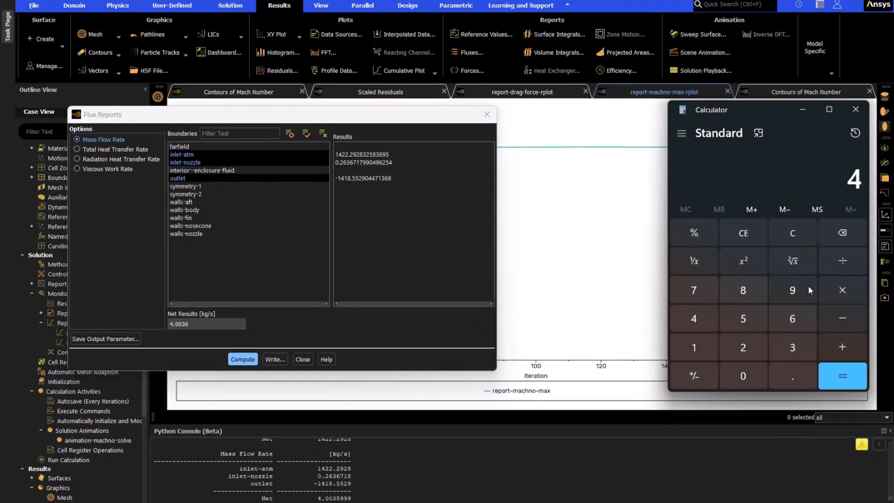
click(842, 261)
click(694, 347)
click(694, 318)
click(743, 347)
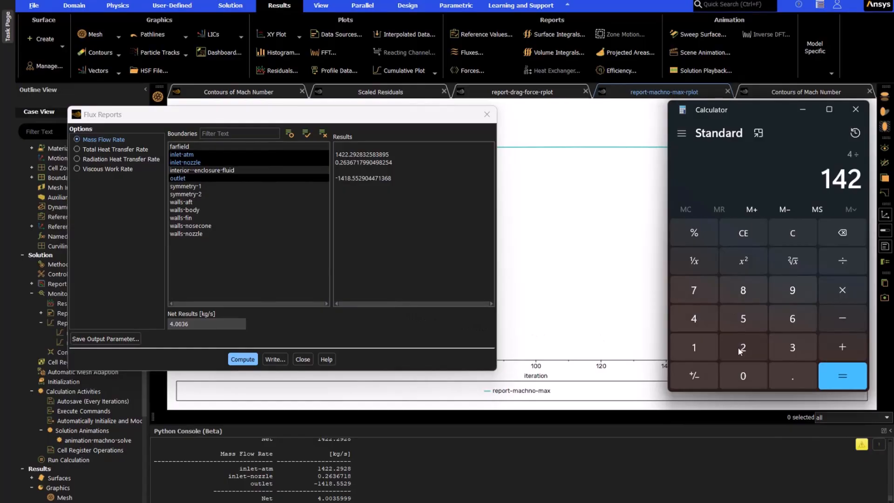
click(743, 347)
click(842, 381)
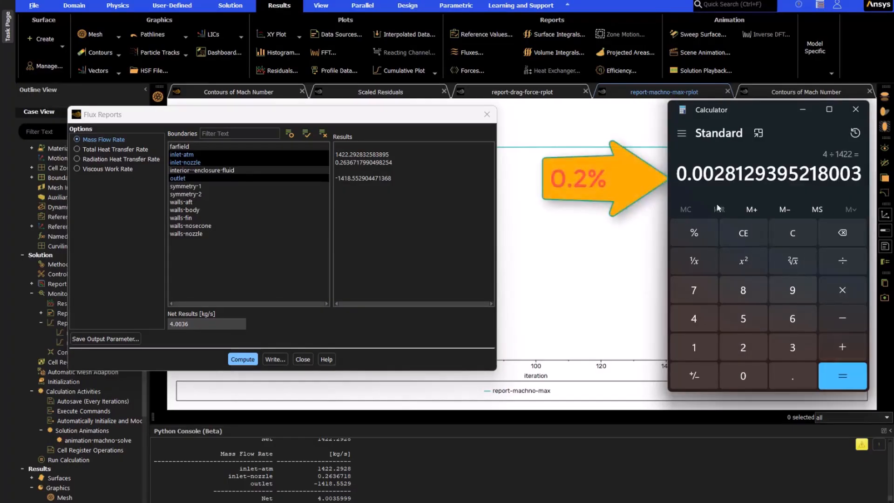
click(855, 109)
Step: Compute the total heat transfer rate for the same inlet and outlet boundaries
click(96, 150)
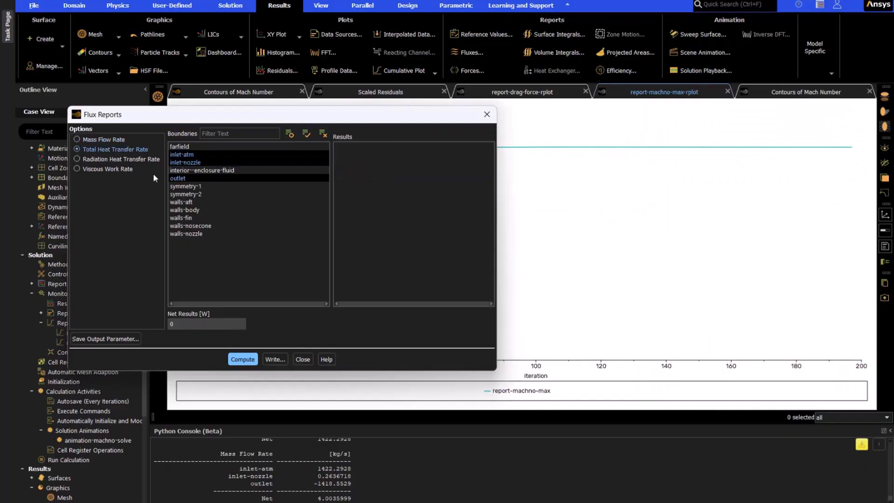
click(242, 358)
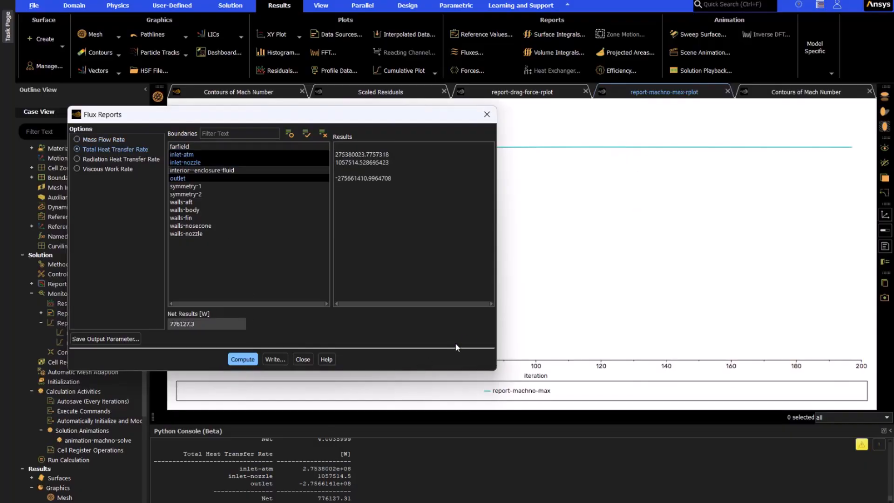
Step: Switch to Calculator and divide 776127 by 275661410 to get the relative heat transfer imbalance
key(XF86Calculator)
double_click(702, 299)
click(792, 319)
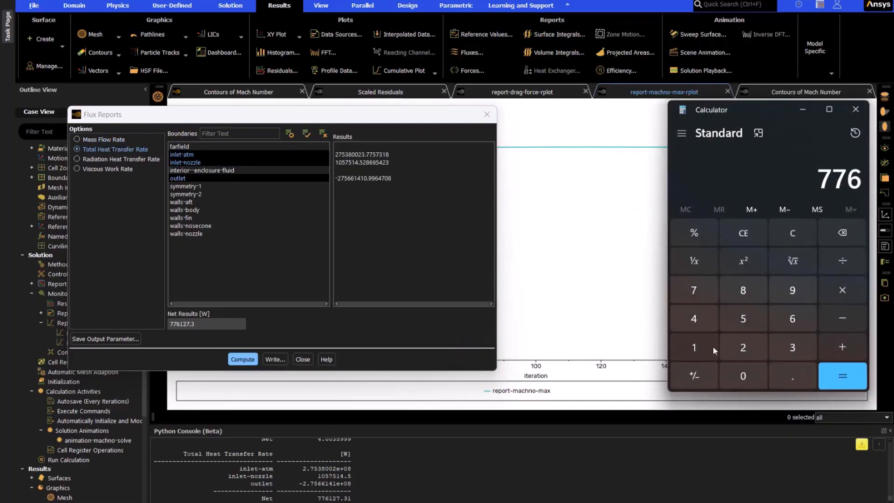
click(693, 347)
click(743, 347)
click(698, 293)
click(842, 261)
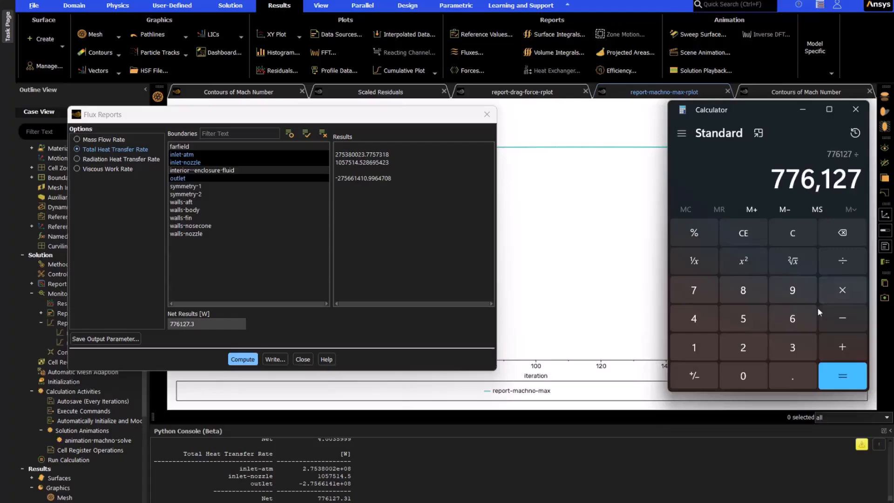
click(743, 347)
click(693, 290)
click(743, 319)
double_click(793, 318)
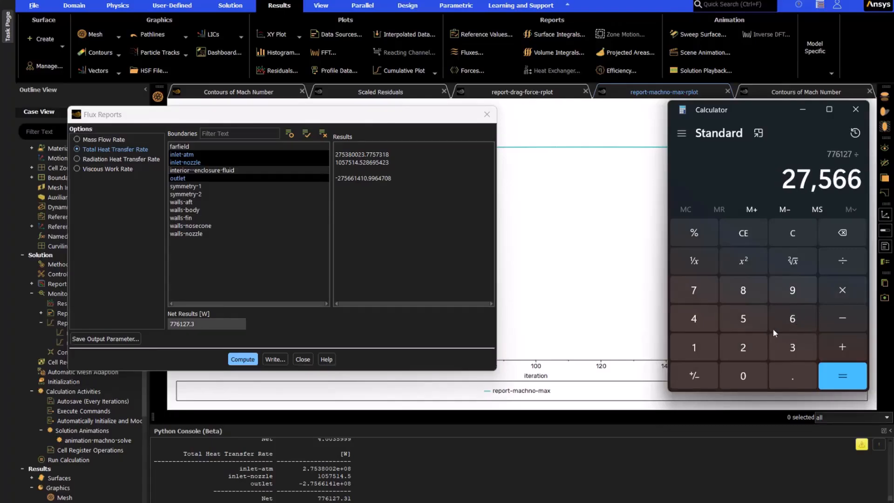
click(693, 347)
click(694, 318)
click(693, 347)
click(743, 376)
click(833, 377)
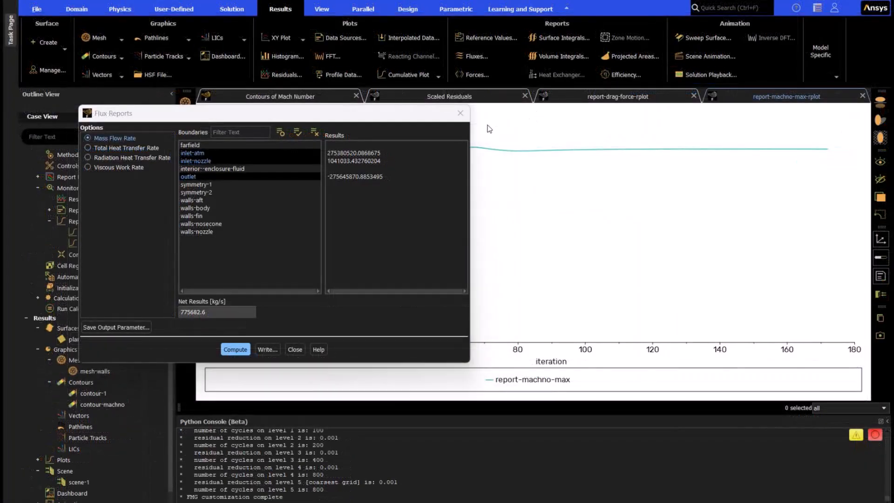
Step: Close the flux report and examine the Mach number contours around the fin and nozzle and the scaled residuals plot
click(462, 119)
click(304, 97)
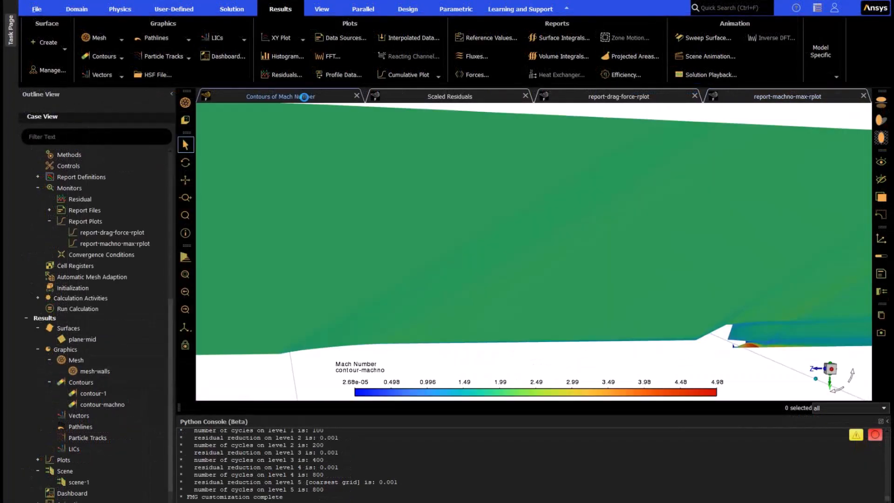
scroll(729, 320, up, 5)
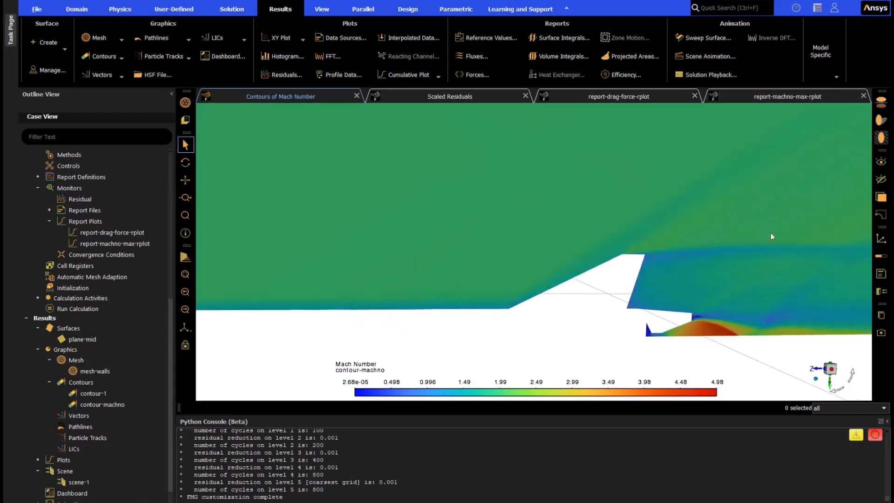
scroll(605, 270, down, 3)
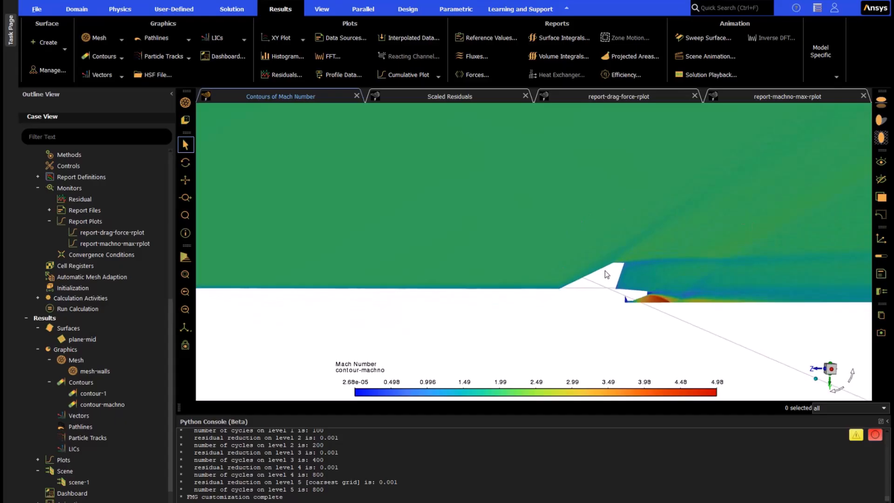
click(449, 98)
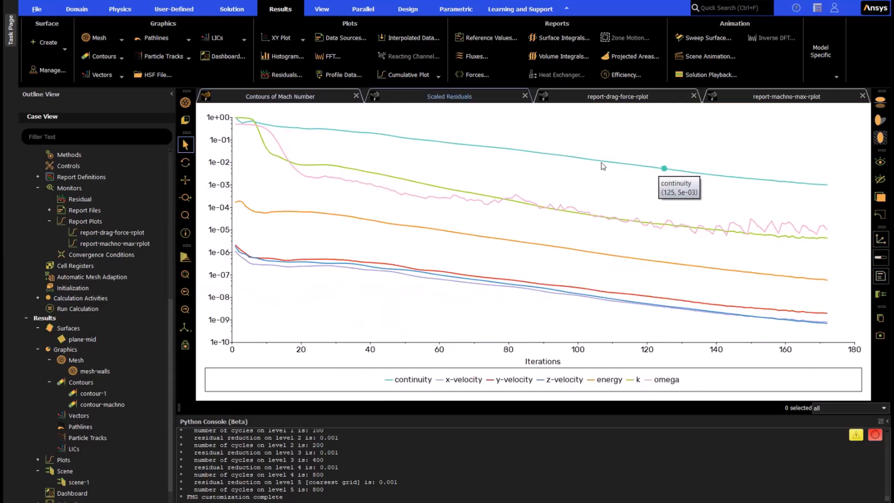
Step: Review the general solver settings and the additional hybrid initialization settings without changing them
click(116, 10)
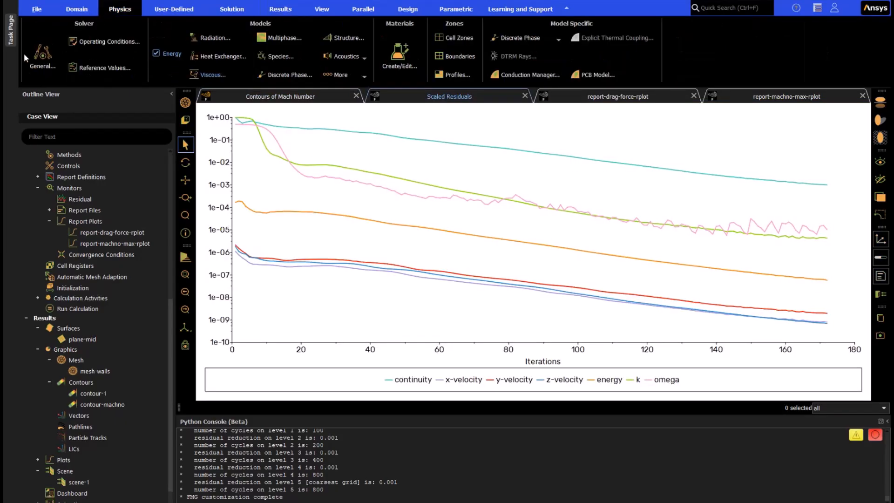
click(43, 56)
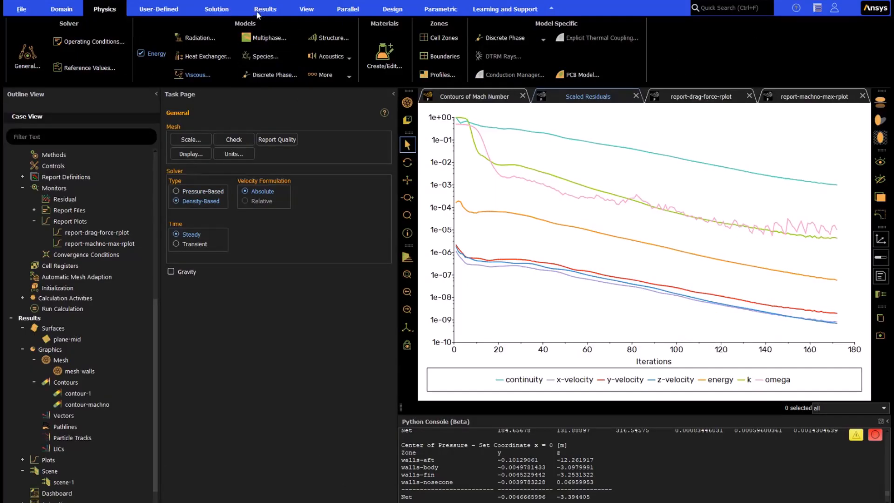
click(219, 9)
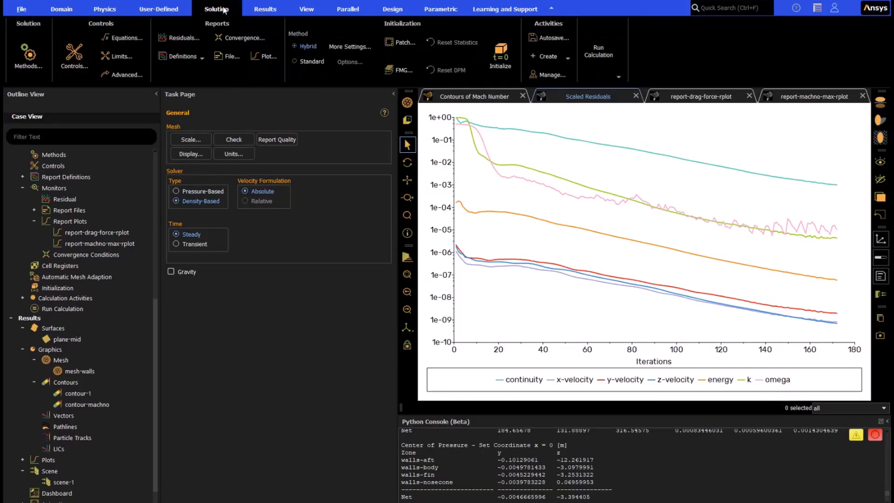
click(354, 48)
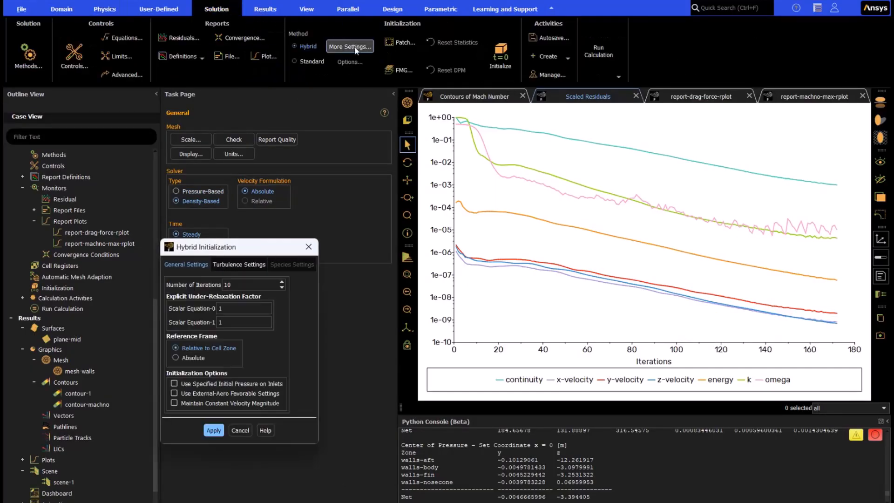
click(308, 245)
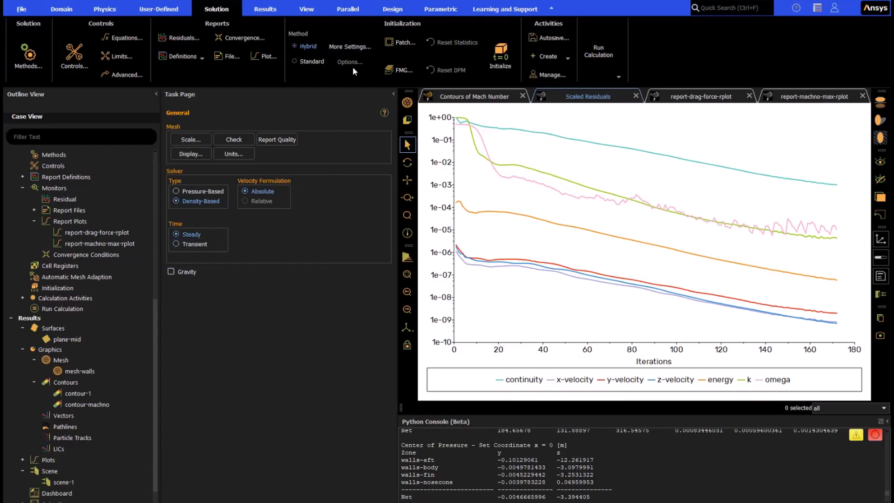
Step: Run an FMG initialization with 5 levels, a Courant number of 0.75 and viscous terms off
click(402, 70)
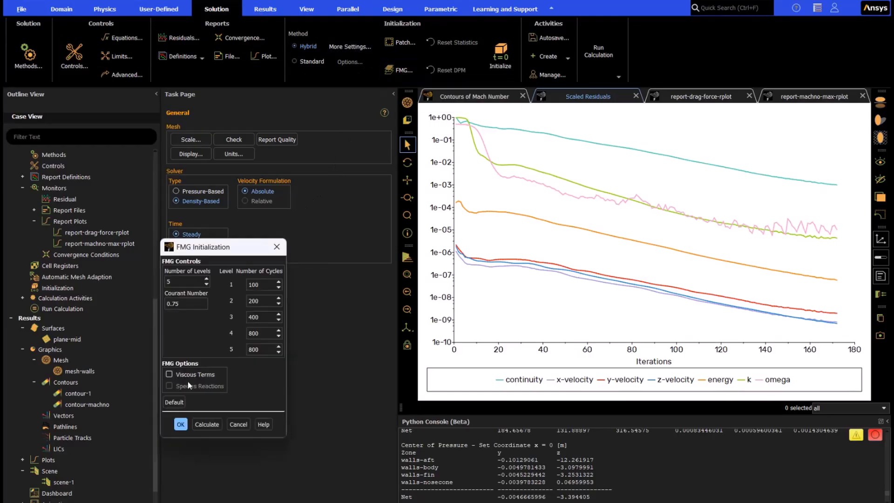
click(203, 424)
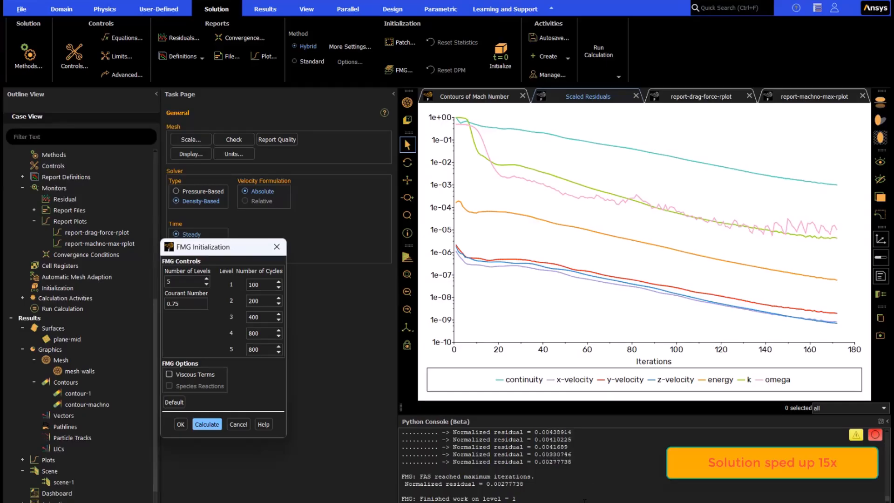
Step: Display contour-machno for the FMG-initialized solution and examine the flow around the rocket in an enlarged graphics area
right_click(114, 403)
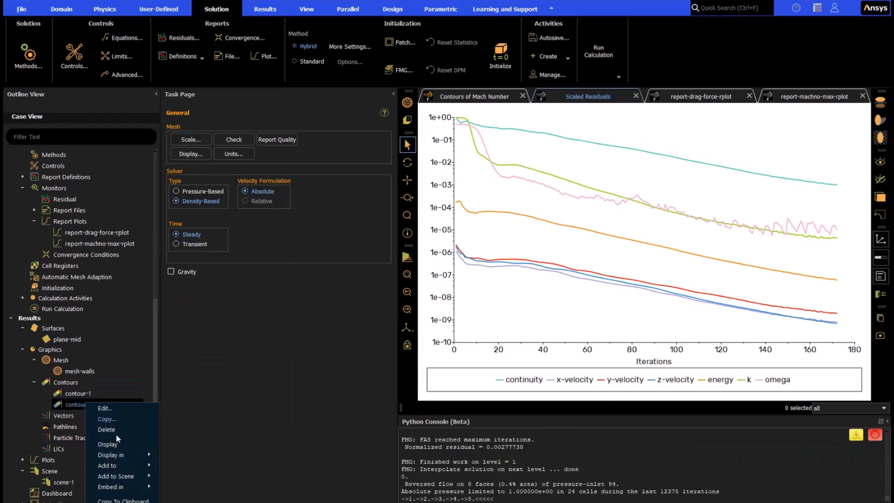
click(114, 440)
scroll(470, 278, down, 3)
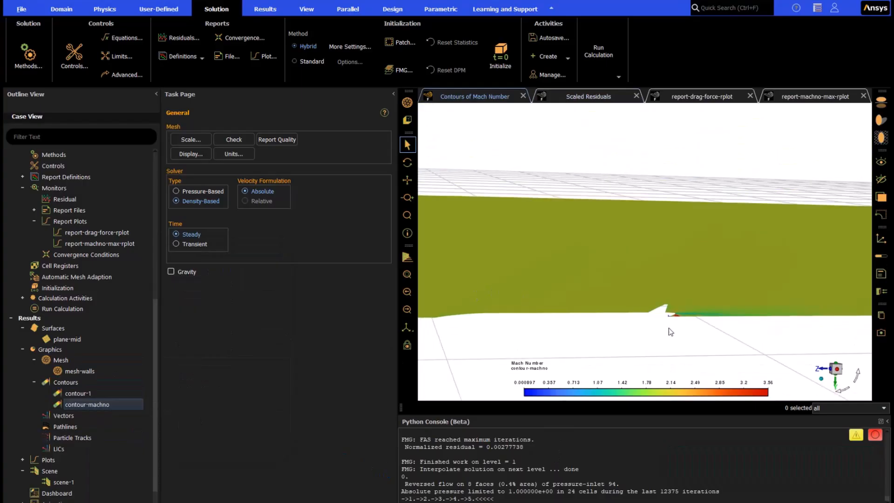
scroll(680, 310, up, 10)
scroll(742, 322, down, 4)
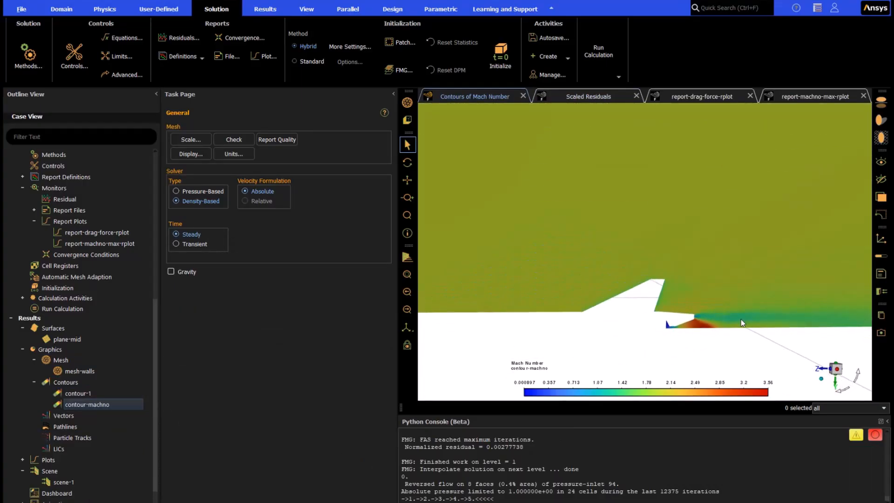
click(394, 94)
scroll(766, 313, down, 2)
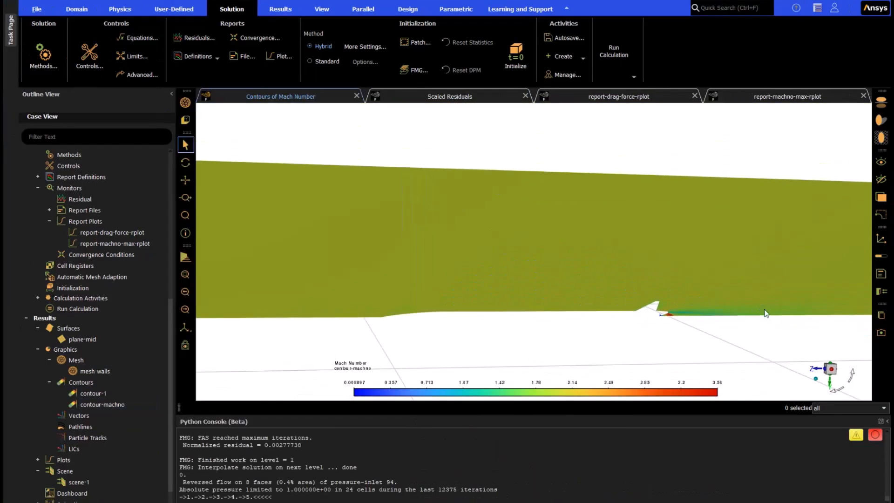
Step: Reinitialize the solution with the Hybrid method, discarding the existing solution data
click(508, 55)
click(482, 271)
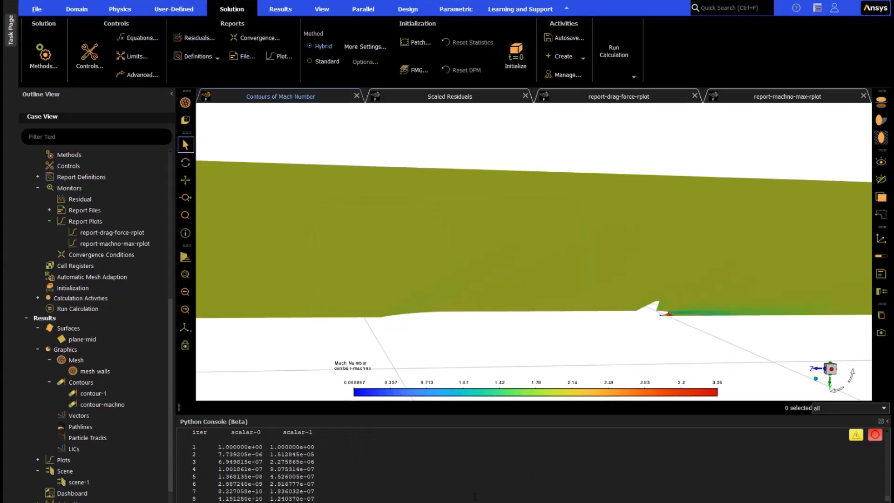
click(482, 269)
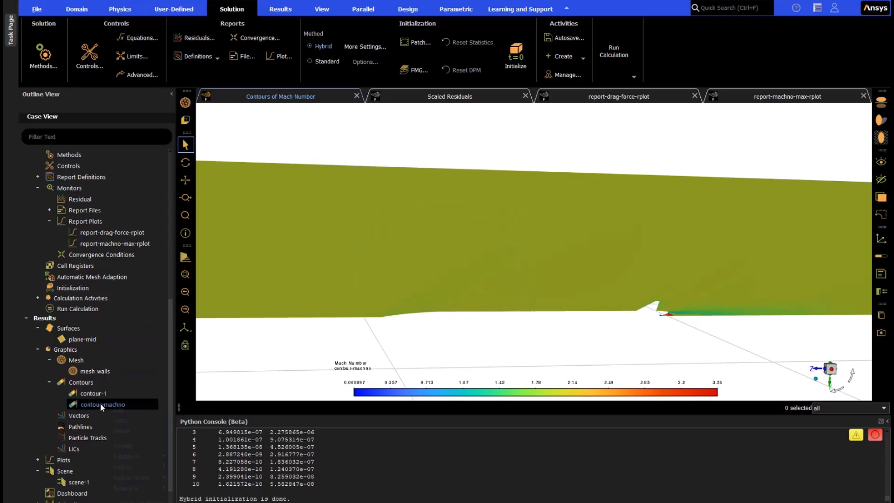
Step: Redisplay contour-machno to examine the Mach number field produced by the hybrid initialization
right_click(99, 403)
click(128, 446)
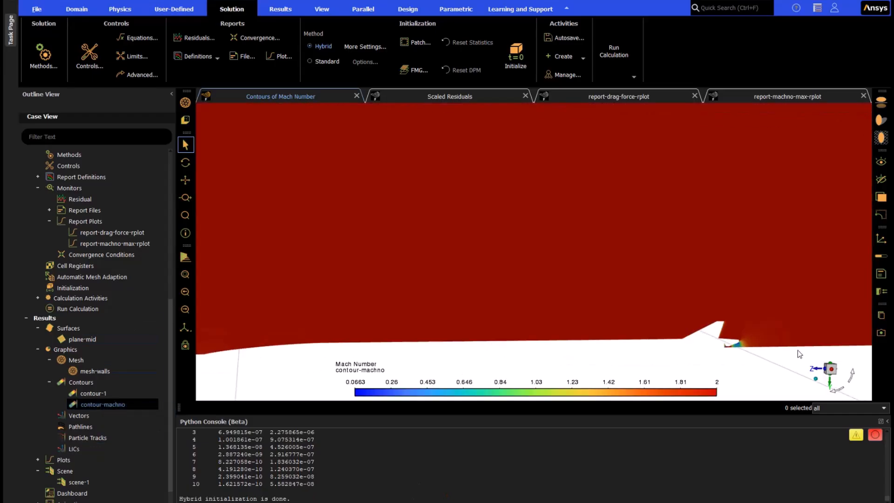
scroll(716, 356, down, 3)
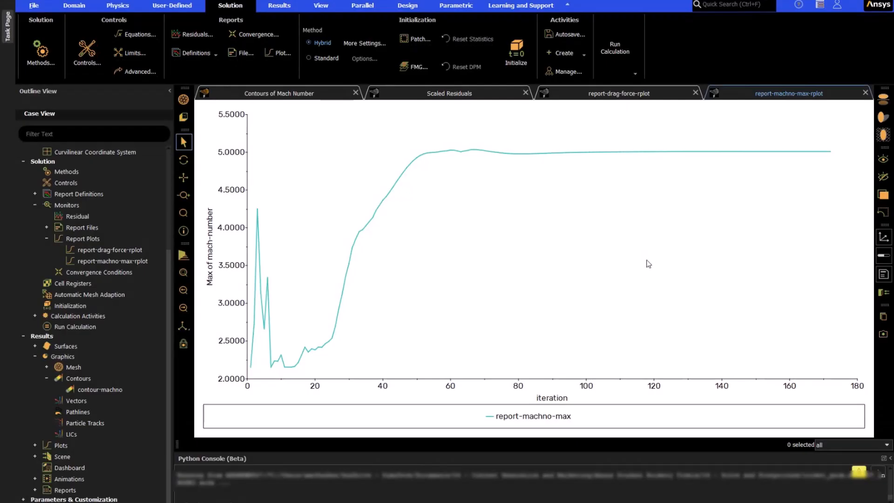
Step: Examine the converged Mach number contours around the fin, nozzle plume and nosecone
click(310, 94)
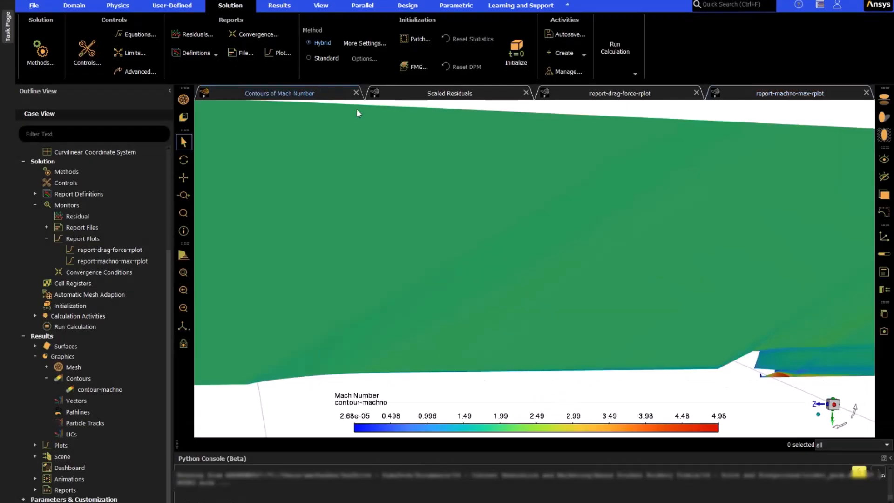
scroll(790, 380, up, 5)
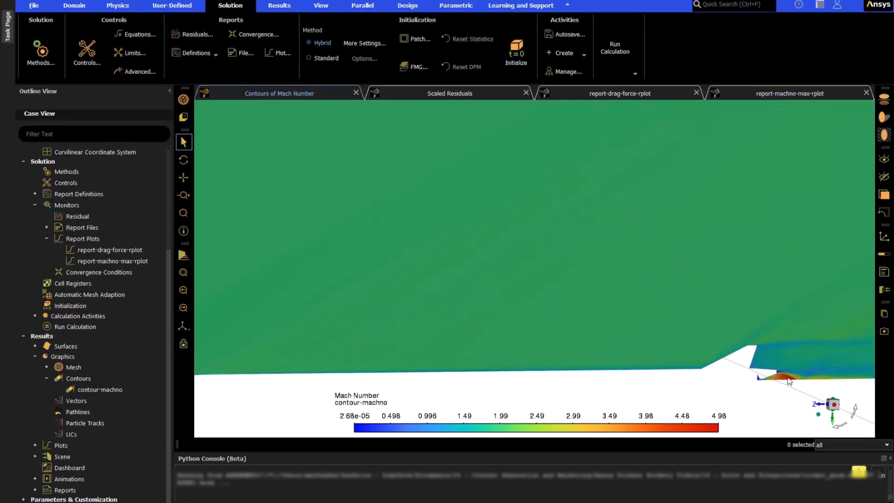
scroll(605, 336, up, 3)
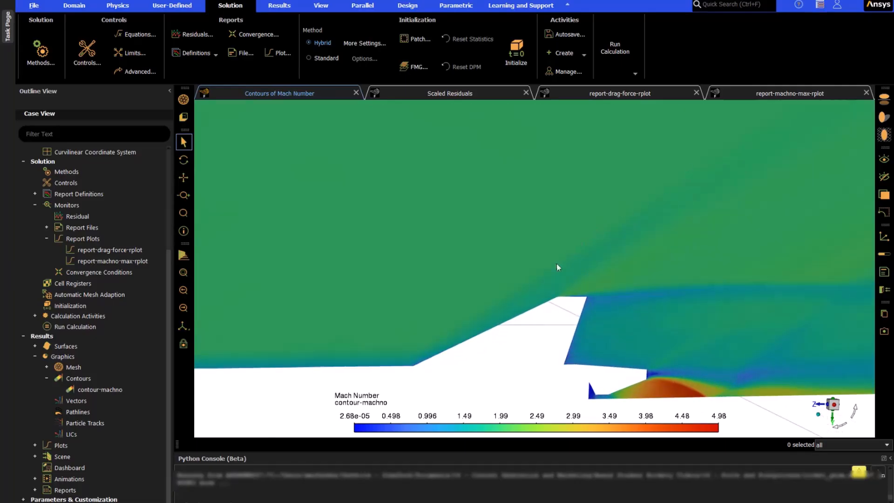
scroll(673, 299, up, 5)
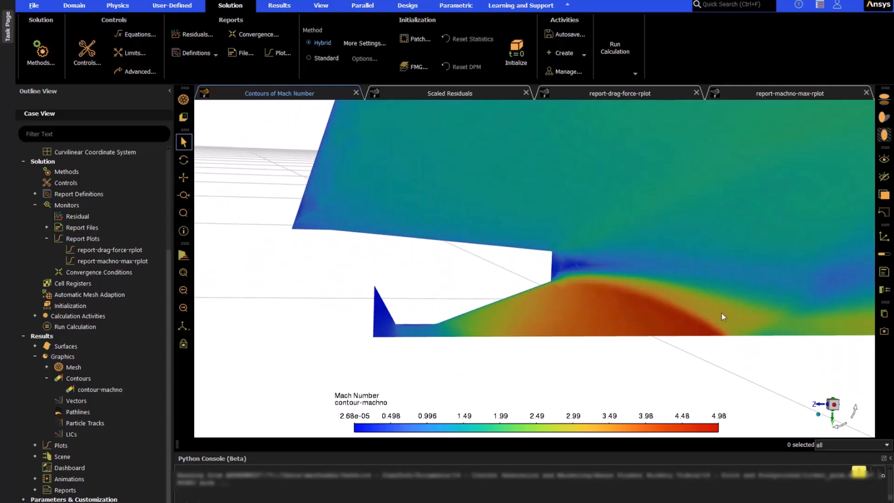
scroll(702, 292, down, 5)
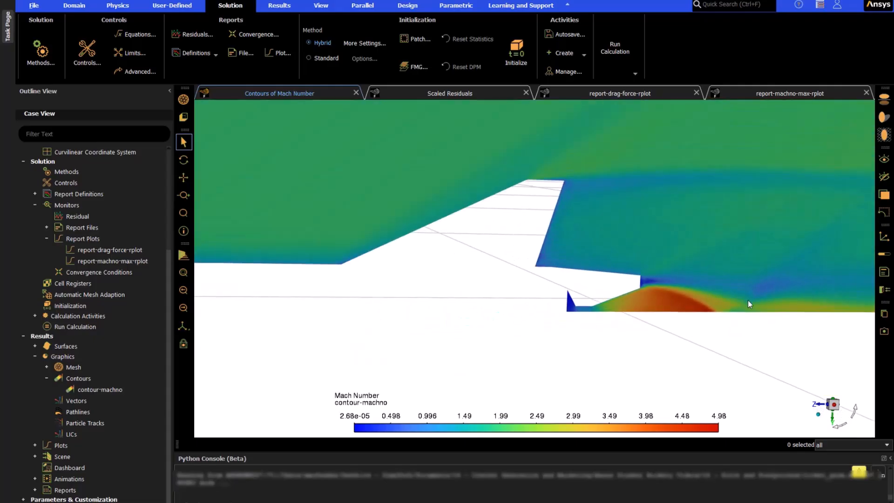
scroll(507, 299, up, 5)
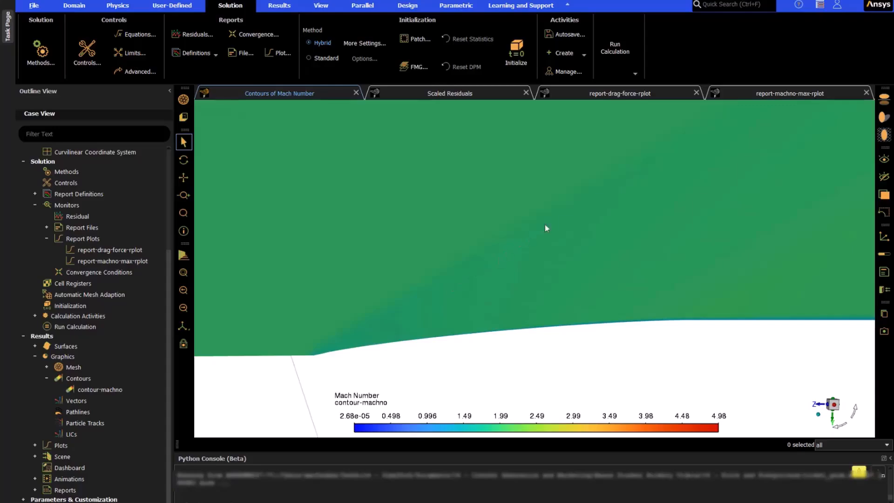
scroll(445, 288, down, 5)
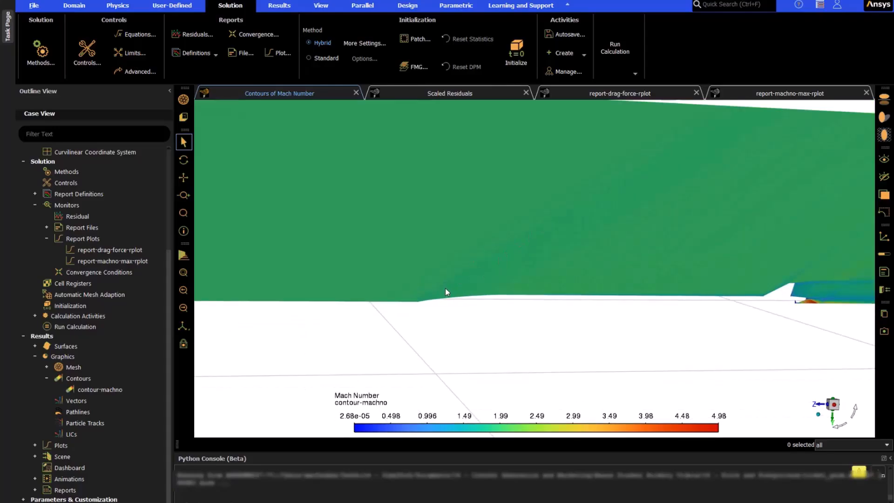
Step: Create and display a mesh object named mesh-walls showing the wall surfaces with uniform light gray faces
right_click(74, 367)
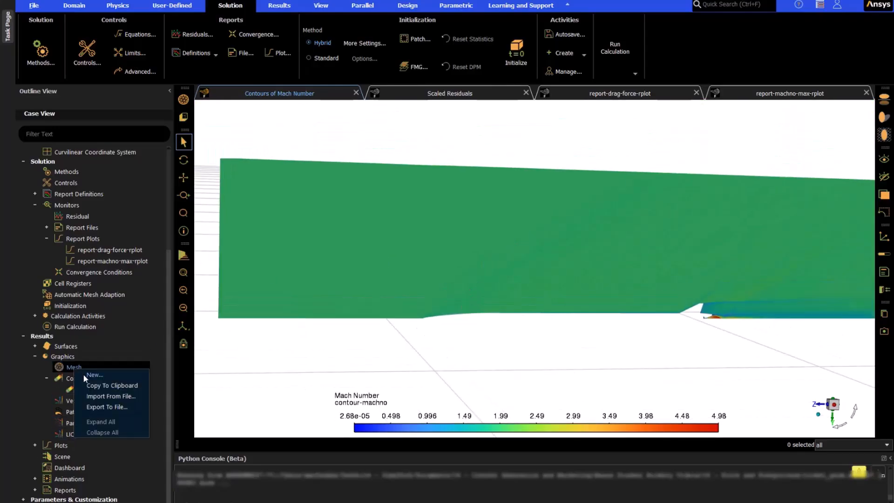
click(85, 375)
click(217, 236)
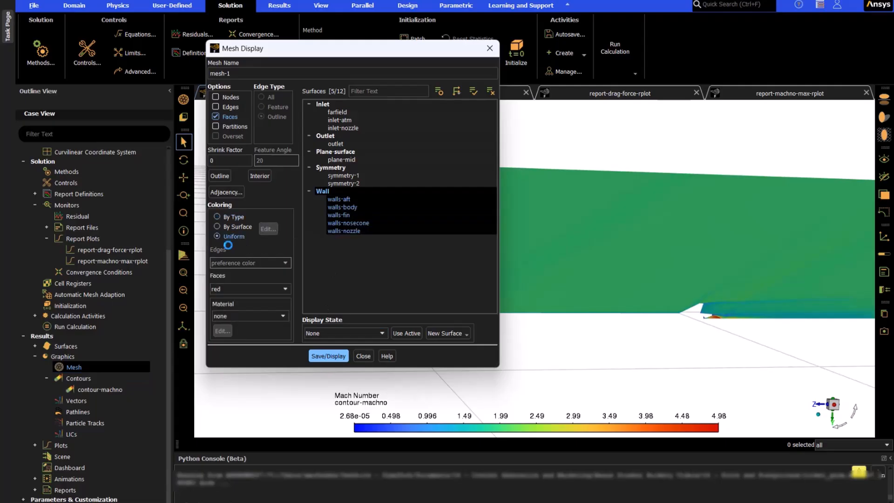
click(228, 288)
scroll(235, 326, up, 5)
click(236, 304)
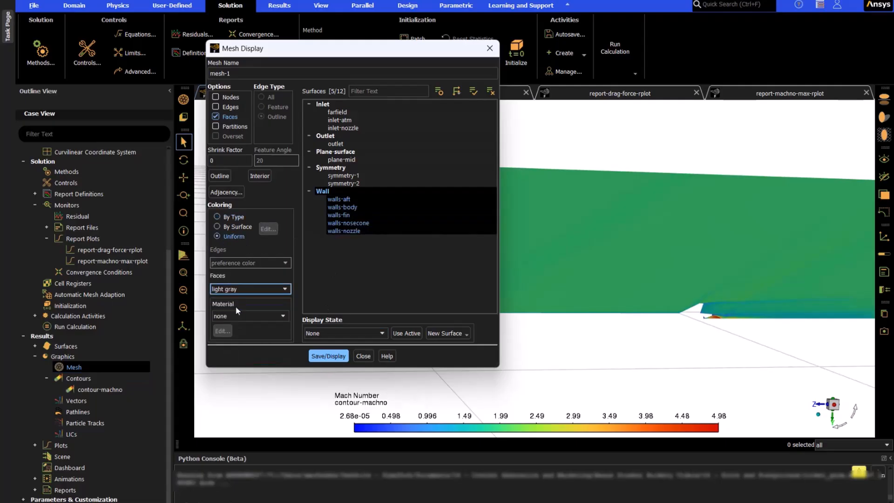
click(342, 356)
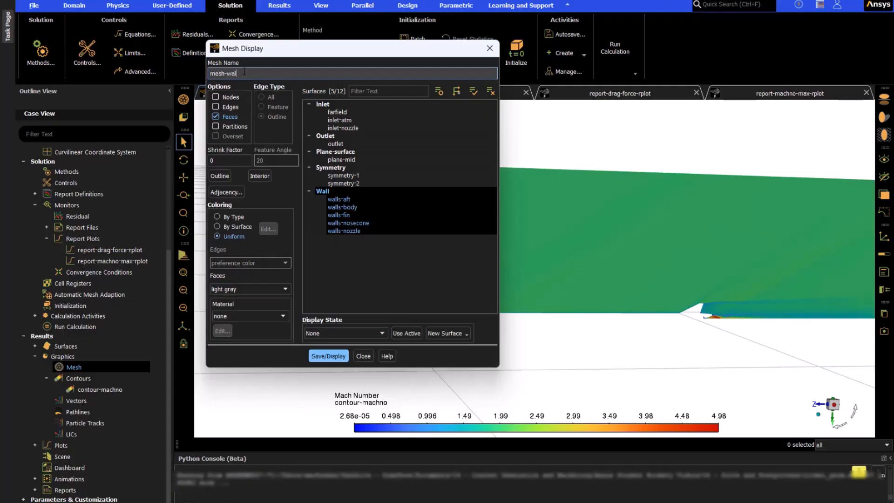
click(331, 359)
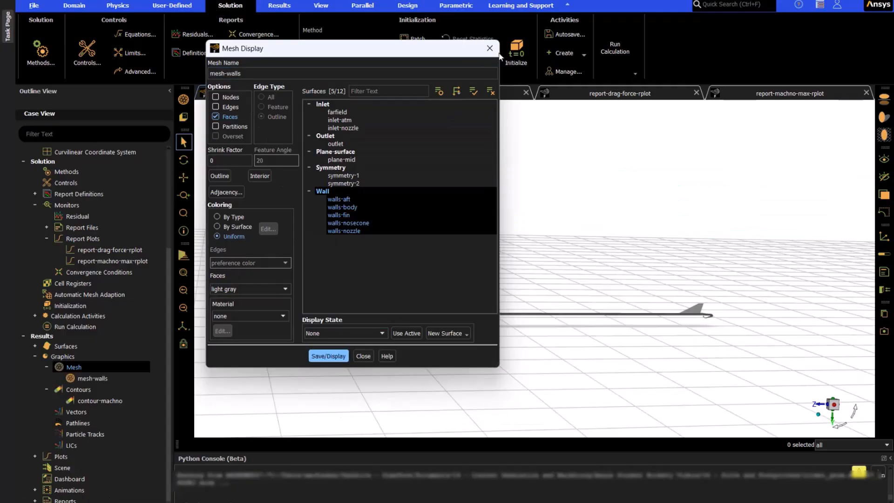
click(493, 50)
scroll(575, 311, up, 6)
middle_drag(574, 313, 661, 370)
scroll(759, 254, up, 4)
Step: Create and display a scene combining contour-machno with mesh-walls, with the mesh-walls transparency set to 26
right_click(61, 468)
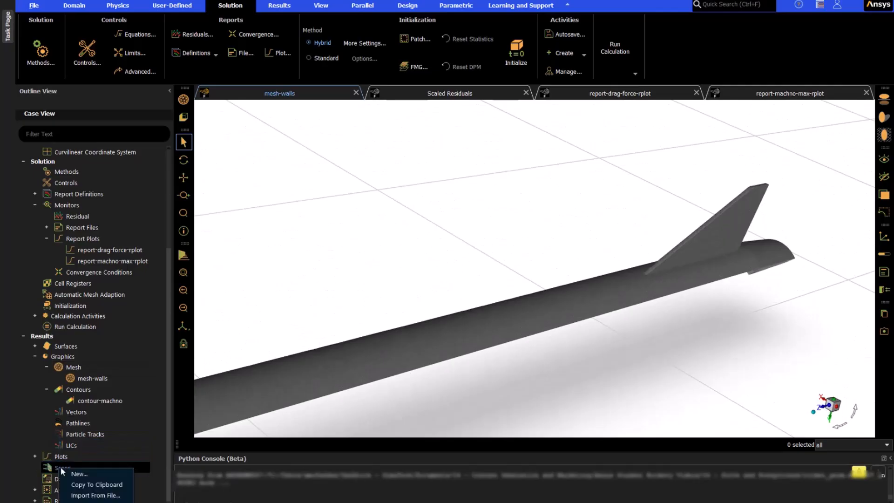
click(78, 474)
click(122, 147)
click(122, 166)
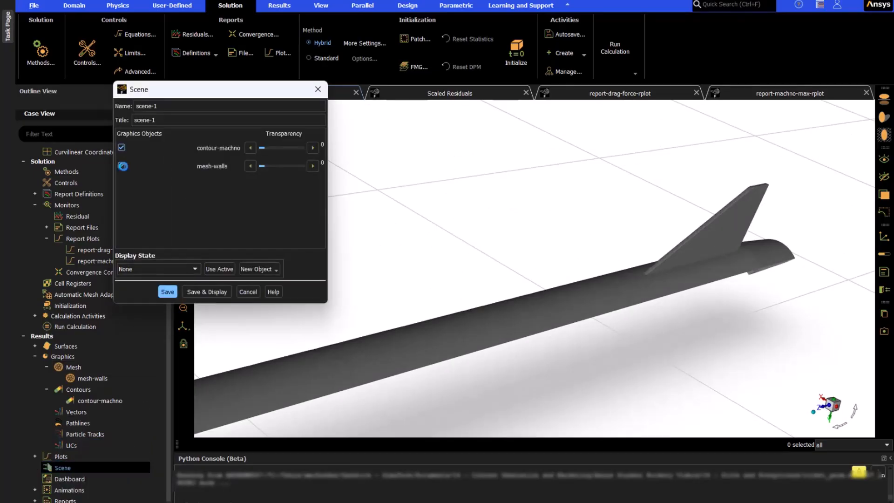
click(312, 166)
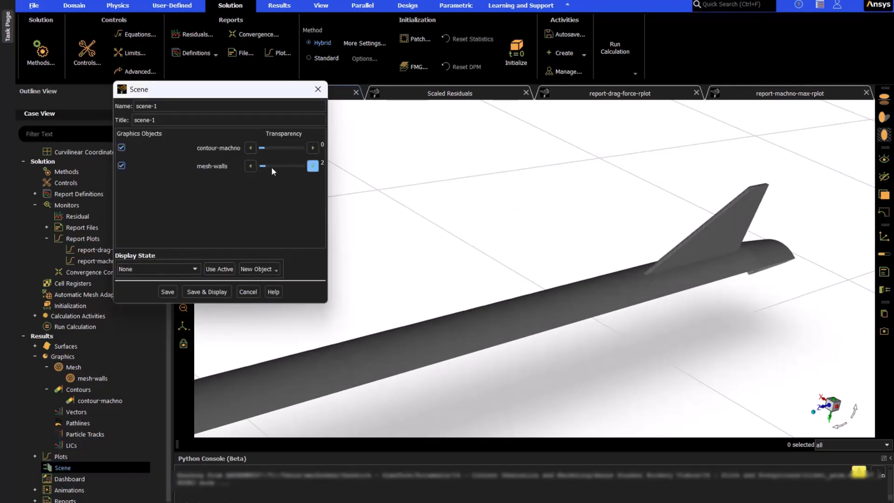
click(188, 293)
click(318, 89)
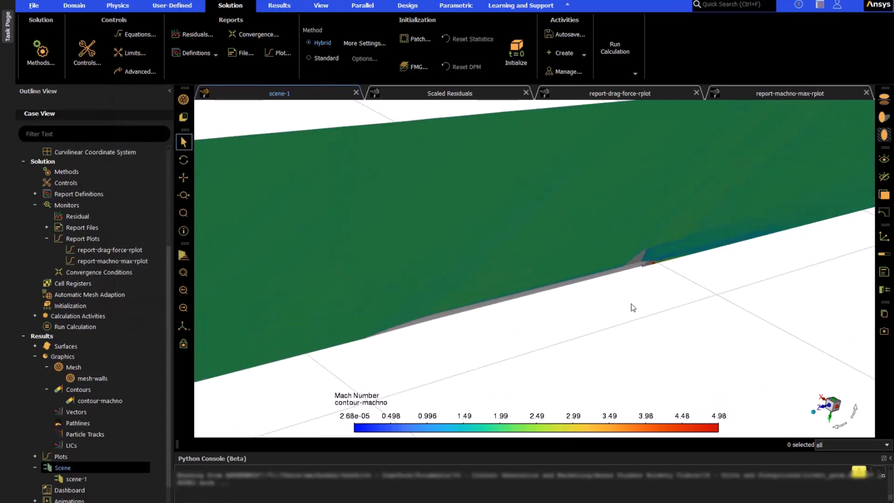
drag(633, 308, 575, 258)
scroll(655, 210, up, 6)
drag(624, 272, 717, 321)
Step: Enable contour lines for contour-machno and save and redisplay it
double_click(112, 401)
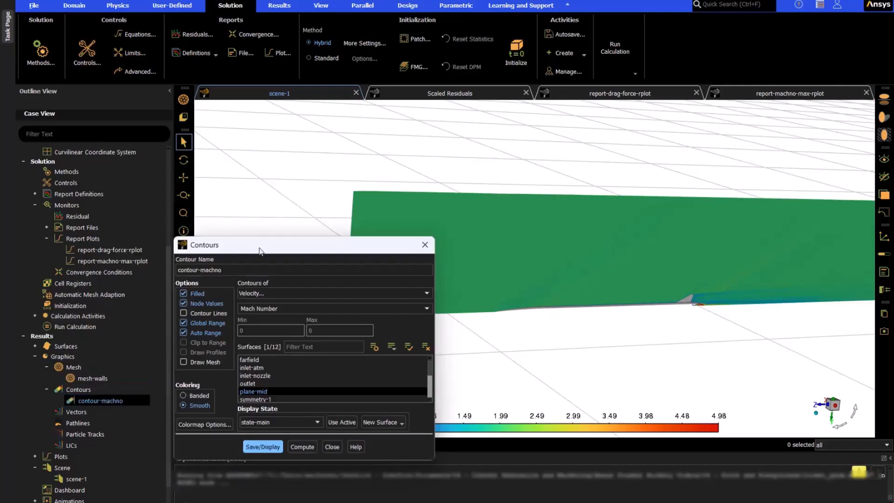
drag(261, 245, 101, 146)
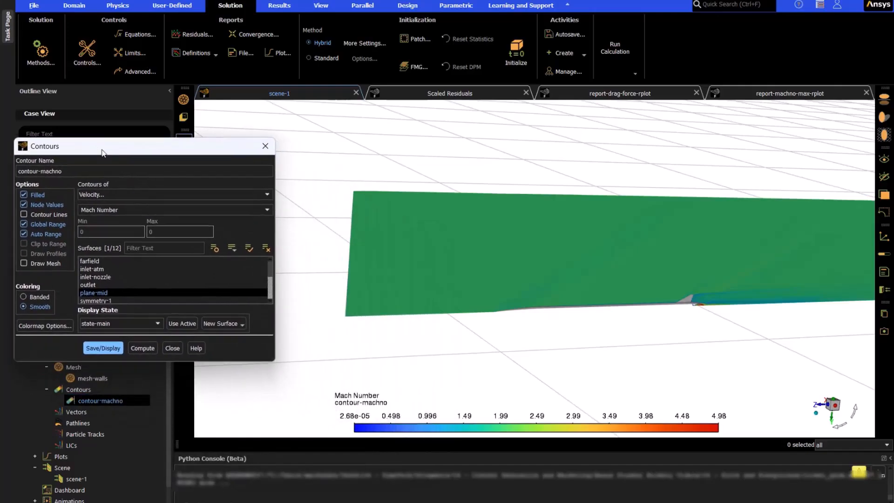
click(56, 214)
click(107, 349)
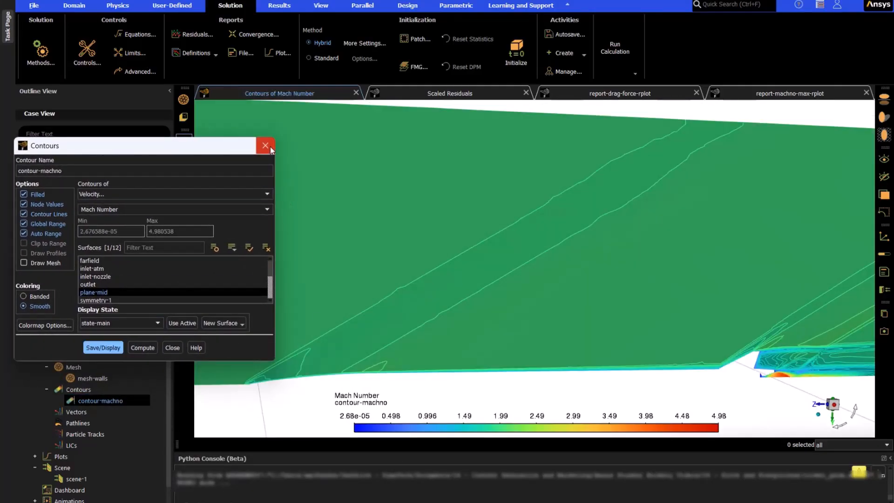
click(267, 146)
scroll(261, 216, down, 3)
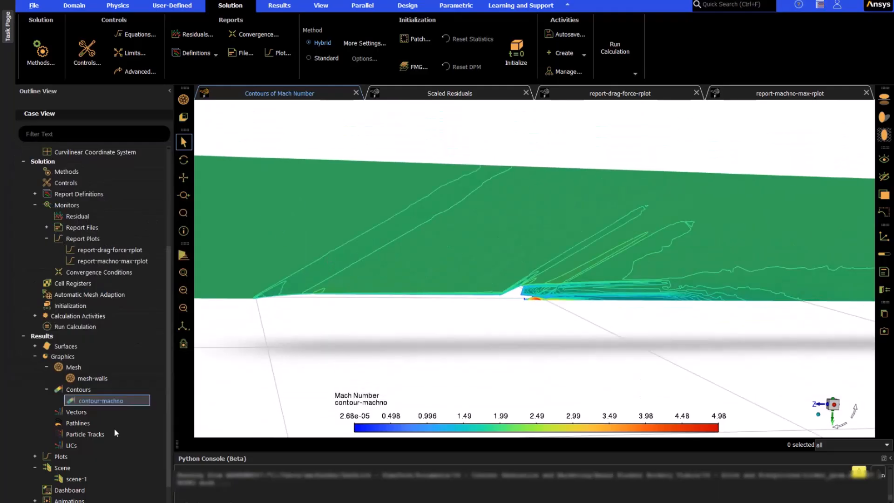
Step: Redisplay scene-1 with the updated Mach contours around the rocket's fin and nozzle
double_click(76, 478)
click(205, 292)
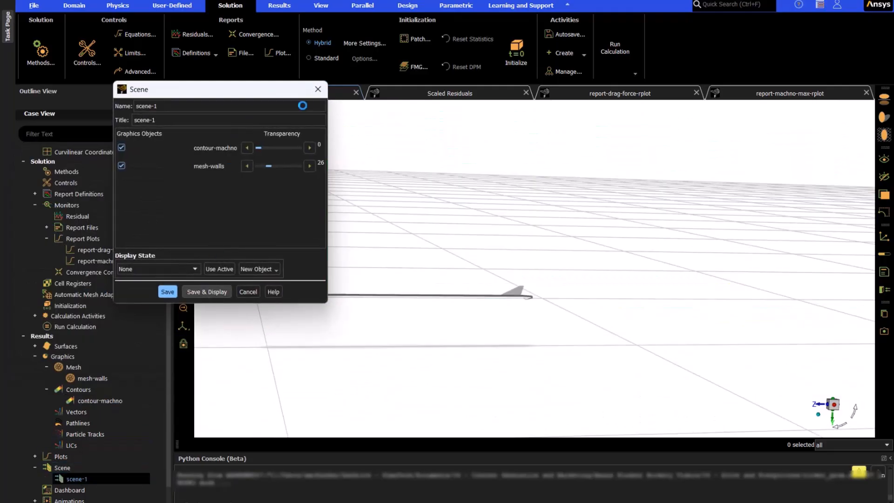
scroll(539, 294, up, 3)
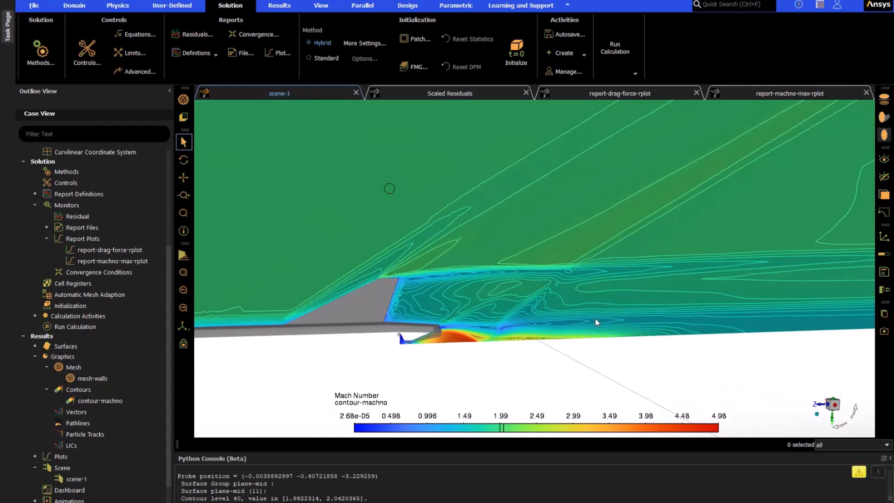
Step: Probe the Mach number in the freestream, behind the fin shock, in the wake and in the nozzle plume
right_click(314, 186)
drag(301, 498, 367, 498)
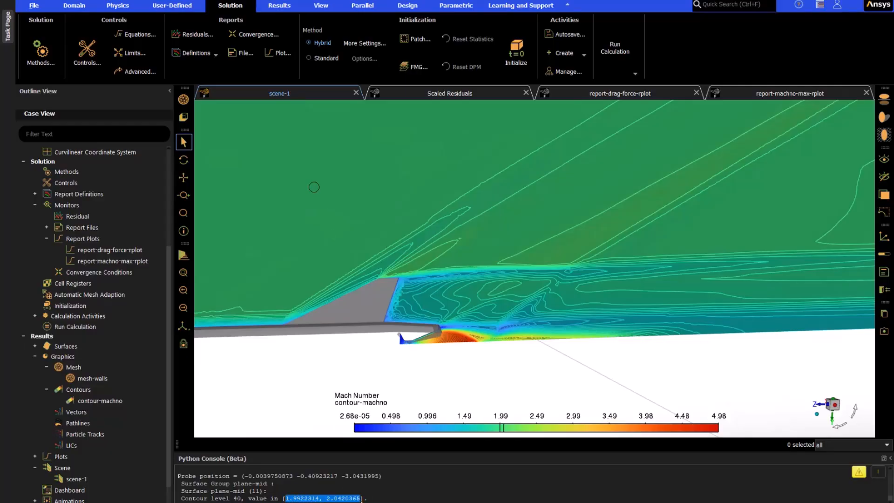
click(421, 238)
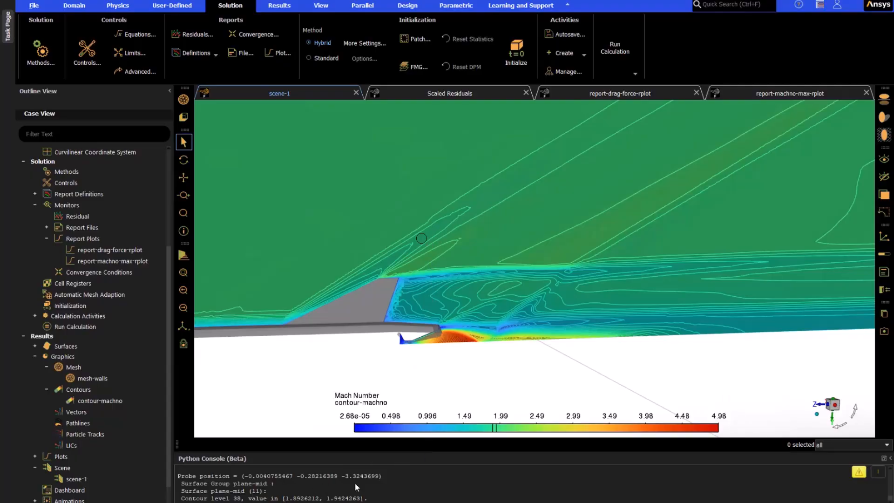
click(507, 326)
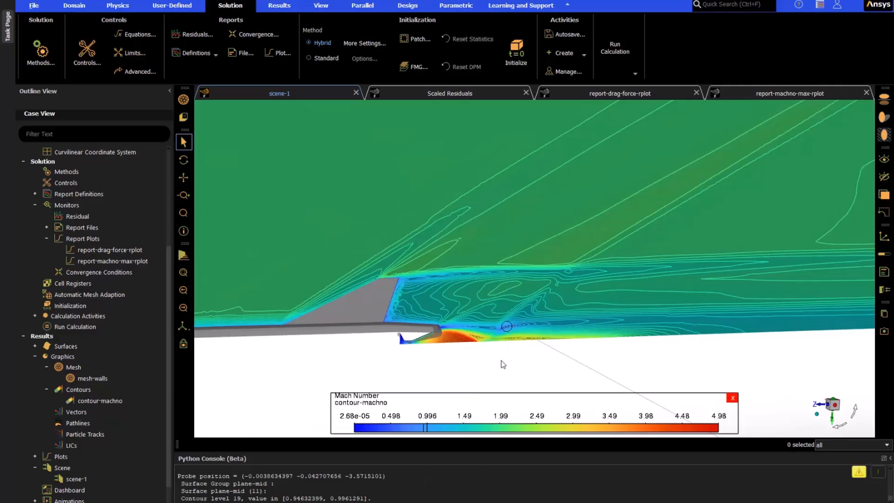
click(451, 337)
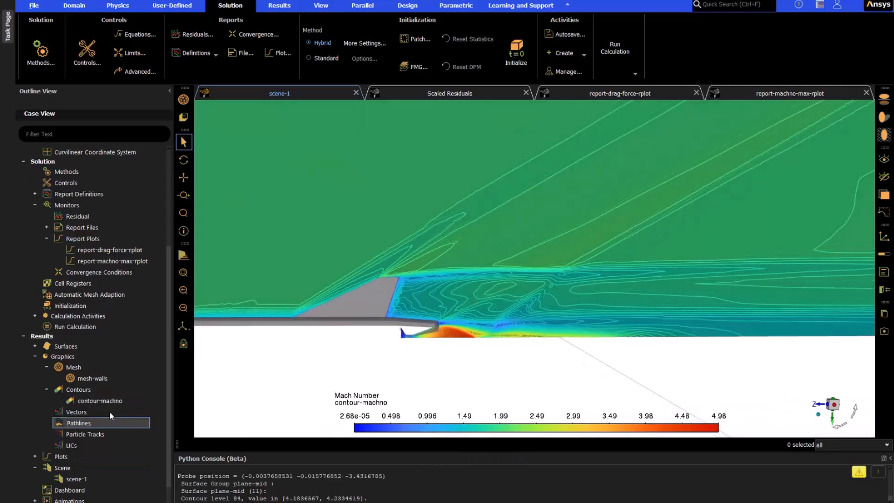
Step: Create and display a velocity magnitude contour on plane-mid with contour lines enabled
click(84, 389)
double_click(84, 389)
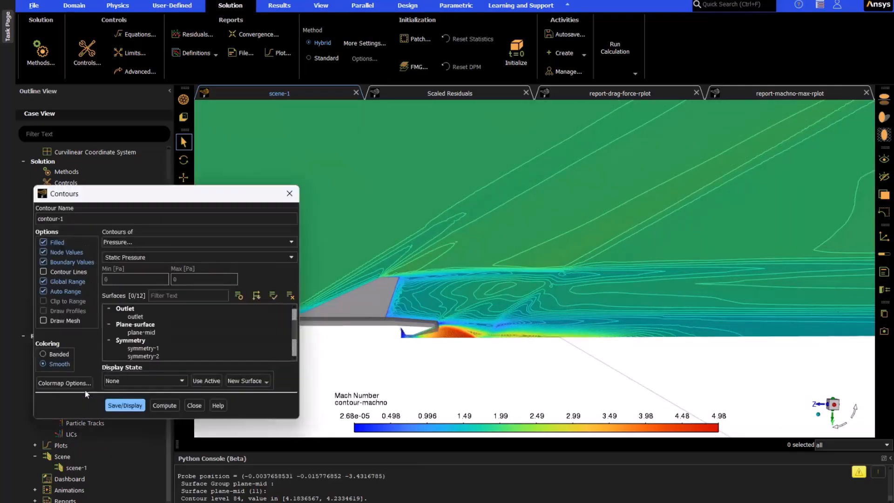
click(157, 243)
click(154, 266)
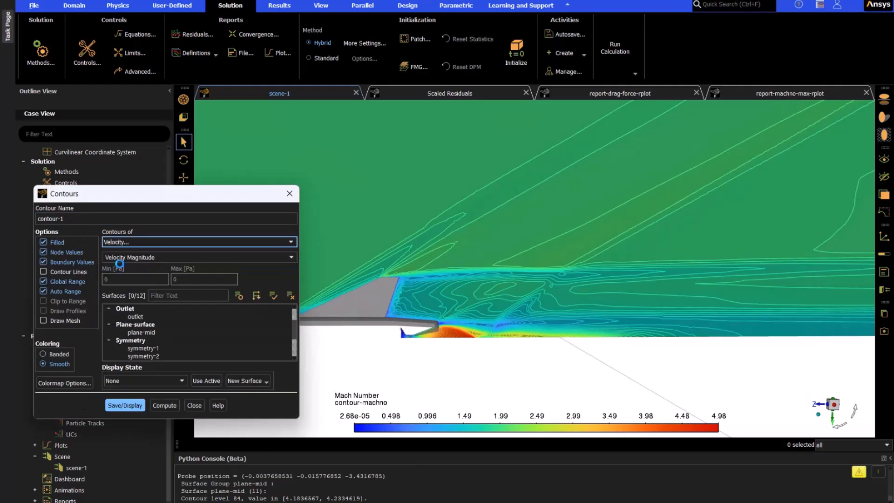
click(141, 332)
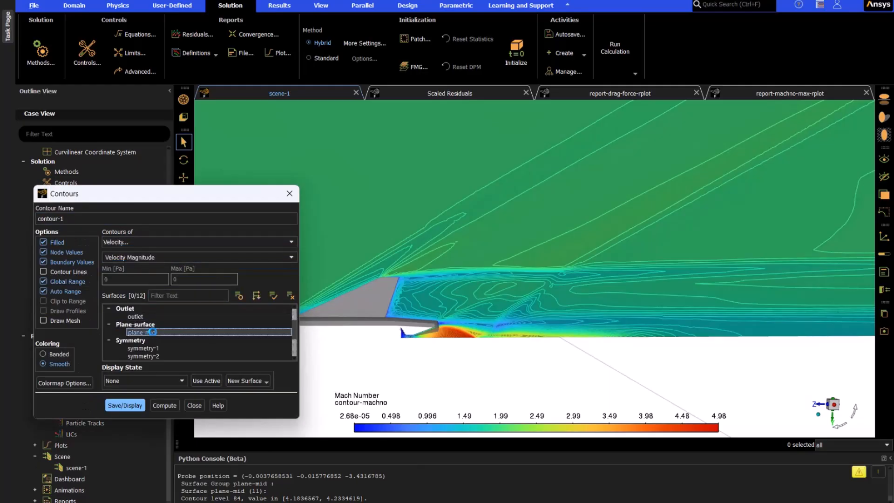
click(68, 274)
click(125, 405)
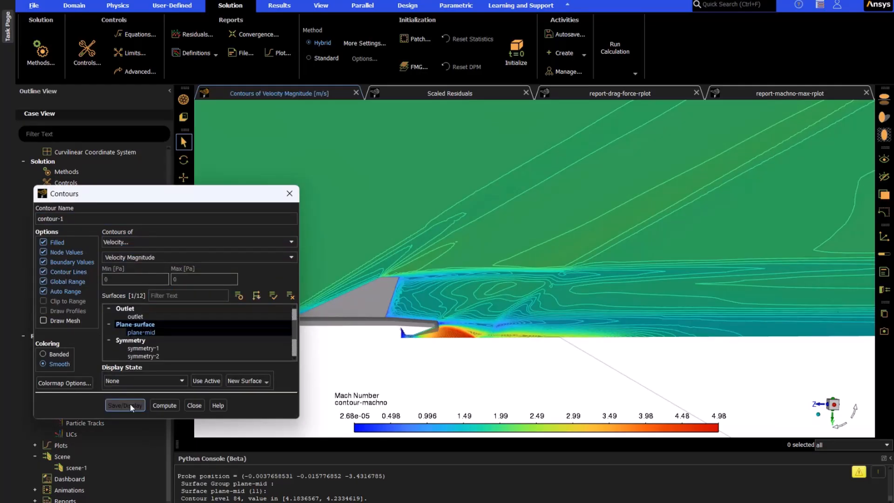
Step: Set the velocity contour's colormap label precision to 3 and its alignment to Bottom
drag(208, 196, 803, 116)
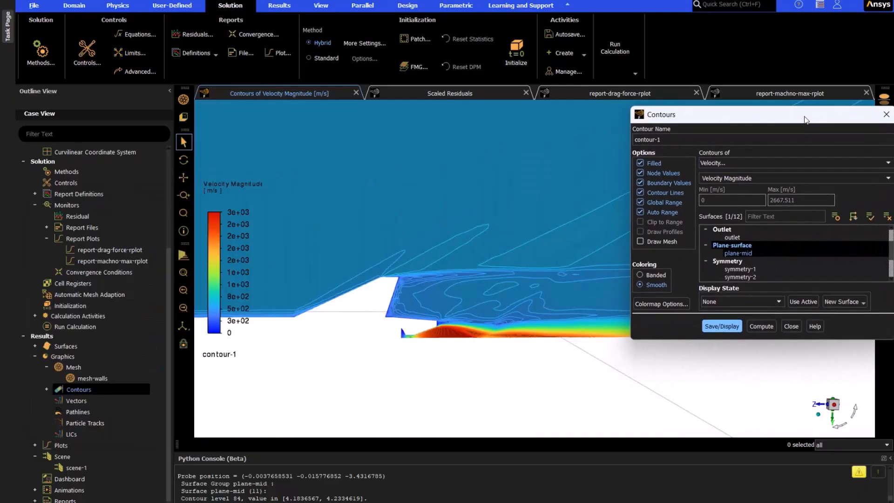
click(659, 301)
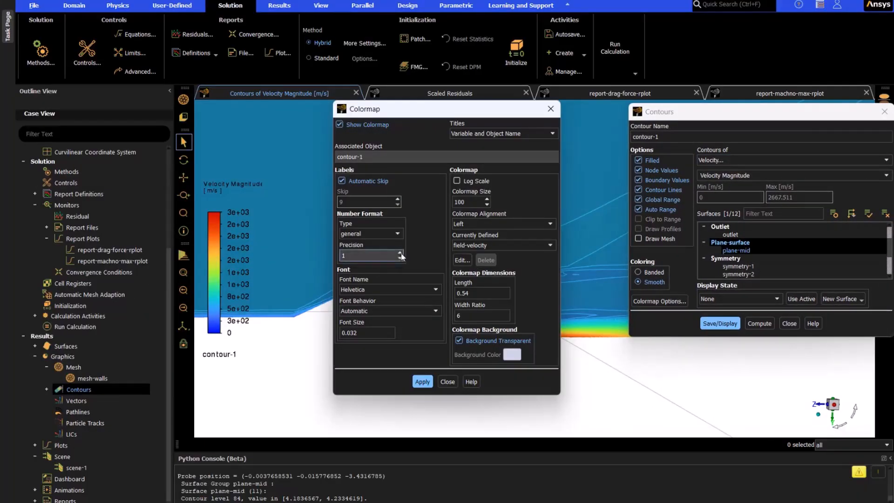
click(531, 224)
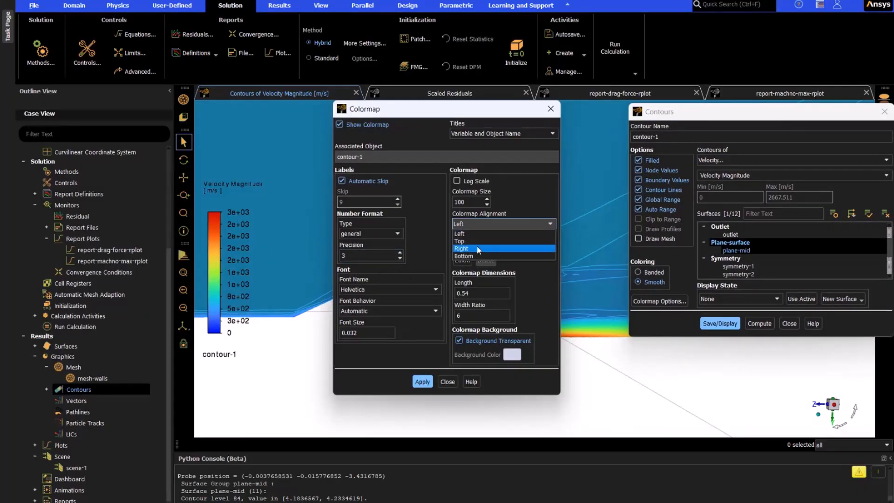
click(465, 257)
click(427, 381)
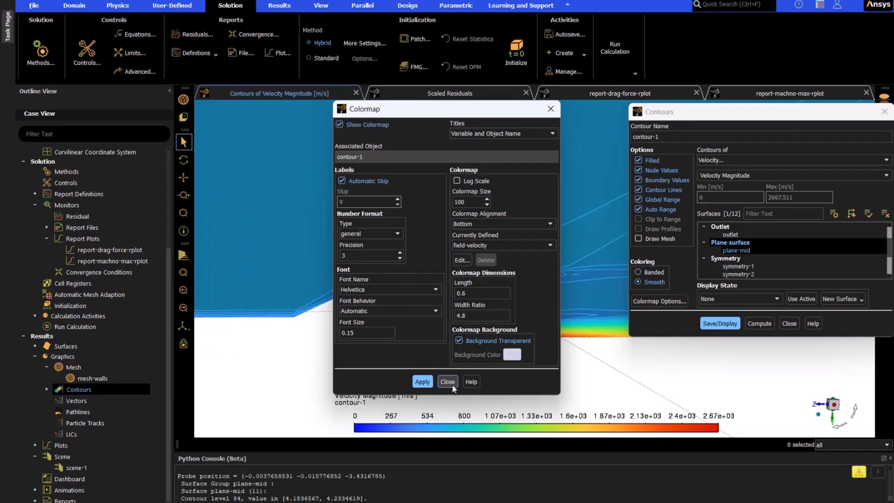
click(448, 382)
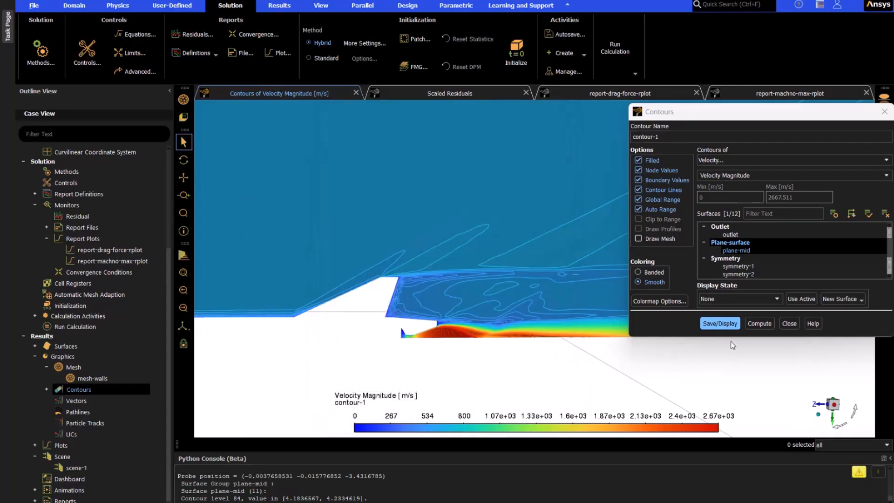
Step: Swap contour-machno for the velocity contour contour-1 in scene-1 and display the updated scene
double_click(76, 467)
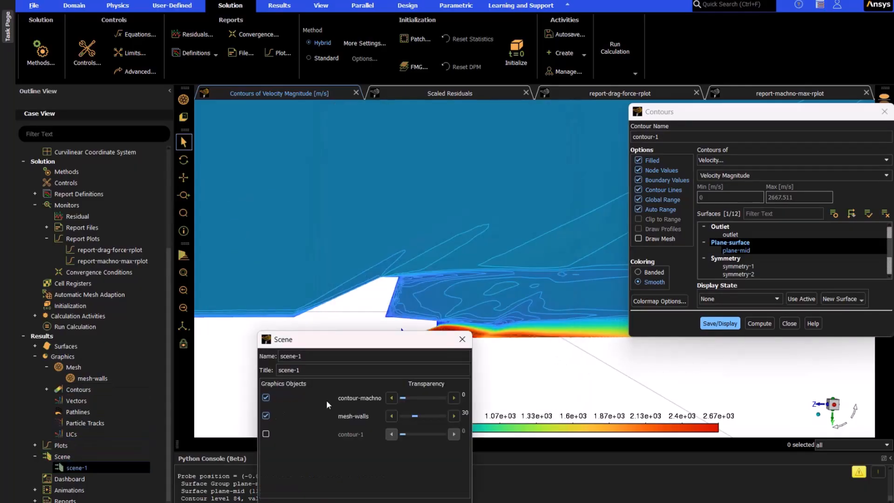
click(266, 397)
click(266, 434)
drag(326, 339, 60, 220)
click(85, 428)
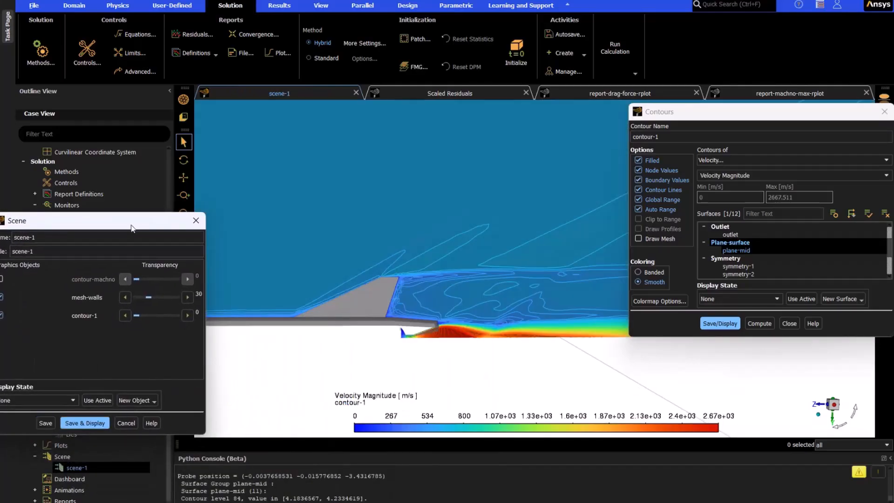
drag(141, 220, 767, 347)
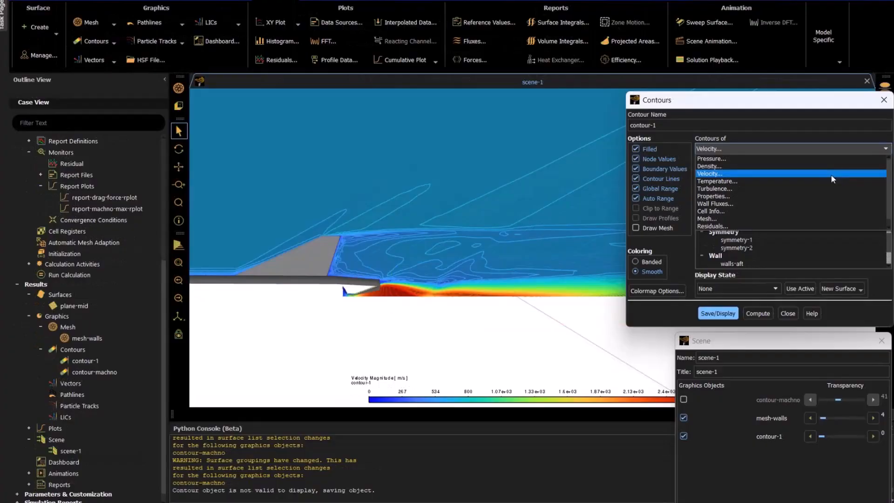
Step: Change contour-1 to show static pressure on plane-mid and save and display it
click(744, 159)
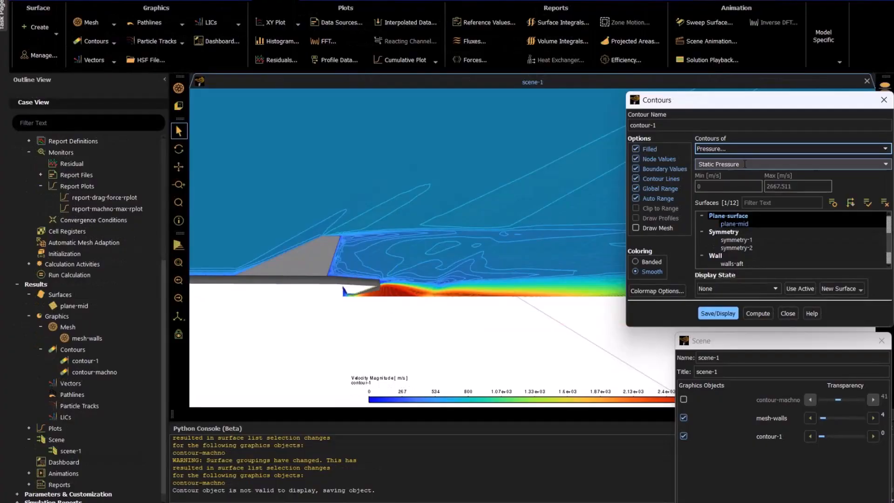
click(714, 313)
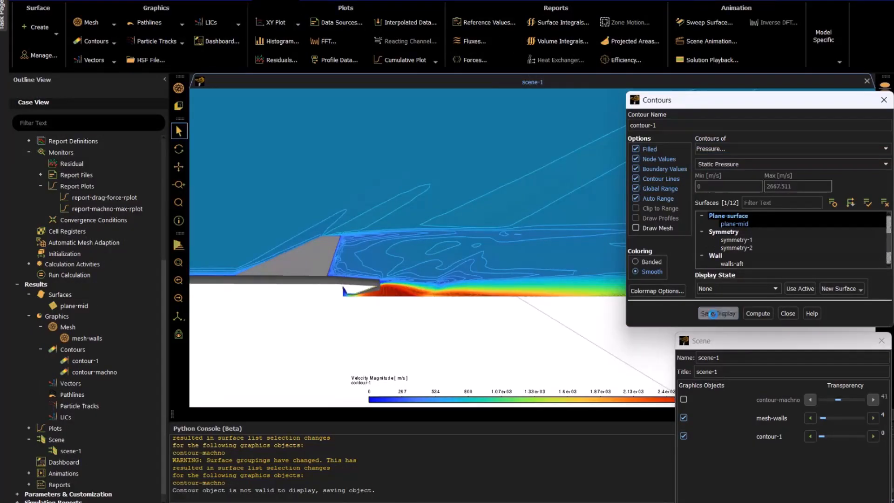
drag(719, 352, 709, 257)
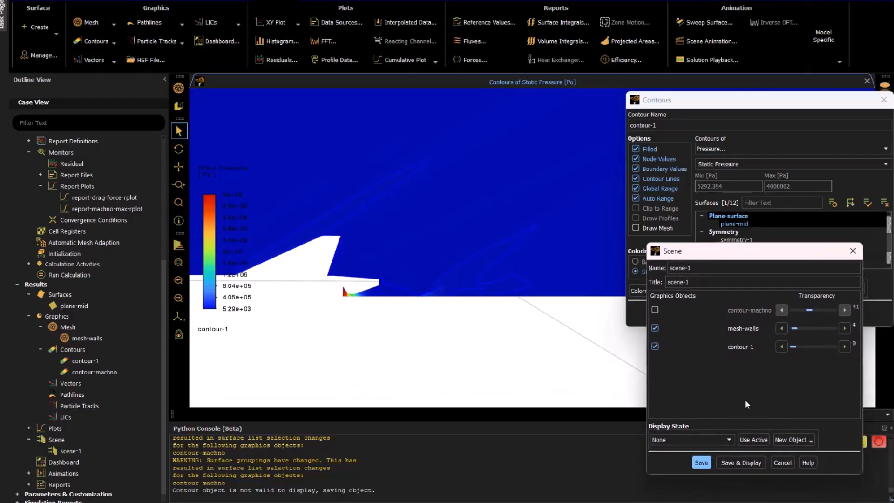
Step: Include contour-machno in scene-1 again, display it together with the pressure contour, and inspect the shock at the nose
click(655, 309)
click(748, 462)
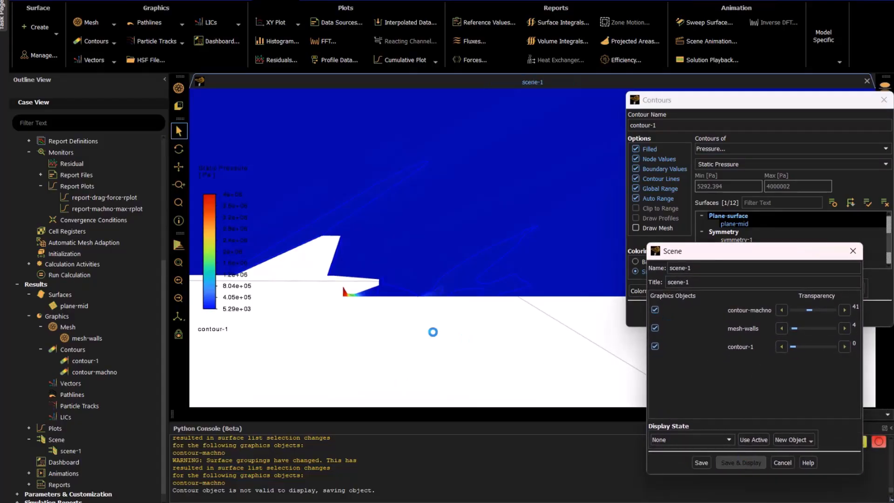
drag(777, 251, 757, 417)
drag(752, 102, 474, 443)
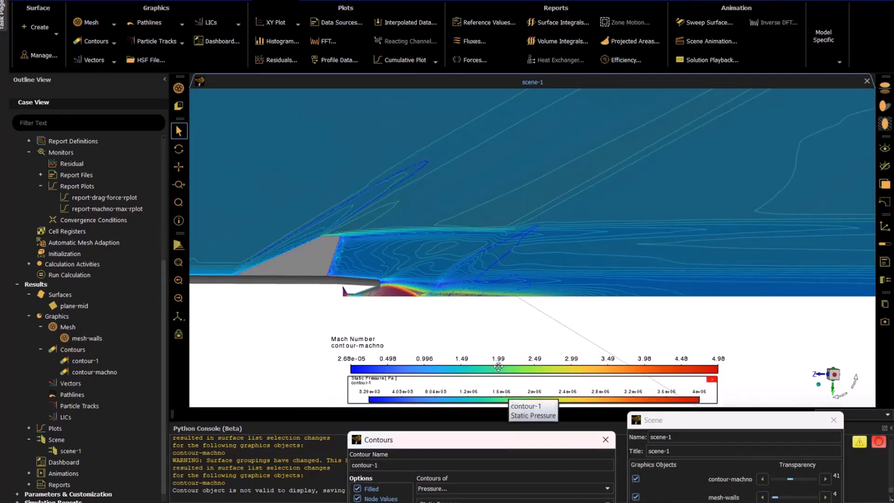
scroll(764, 304, down, 3)
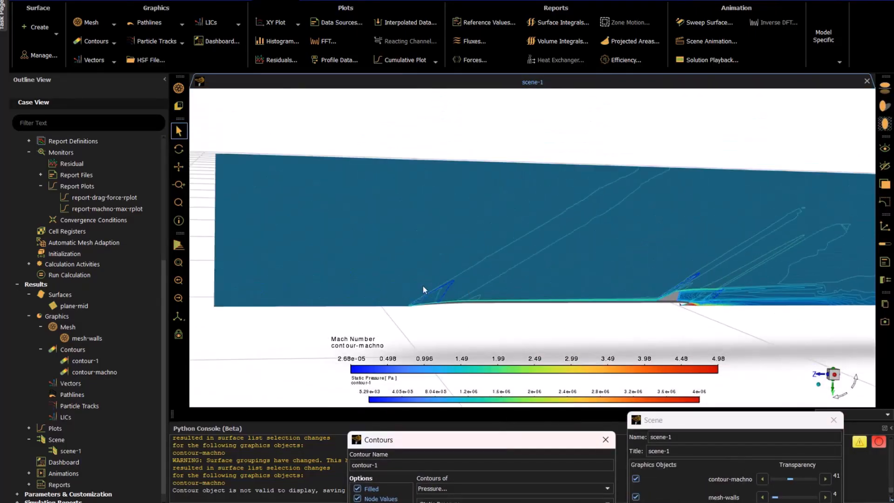
scroll(429, 301, up, 5)
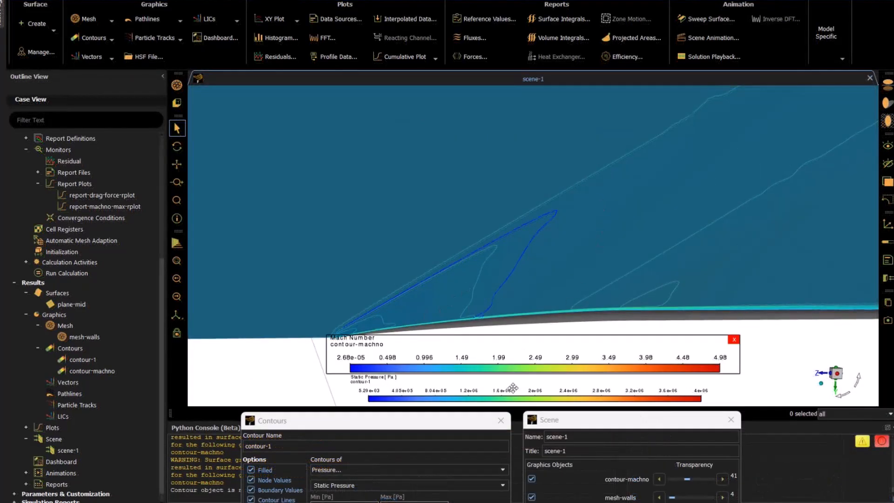
click(500, 422)
click(731, 422)
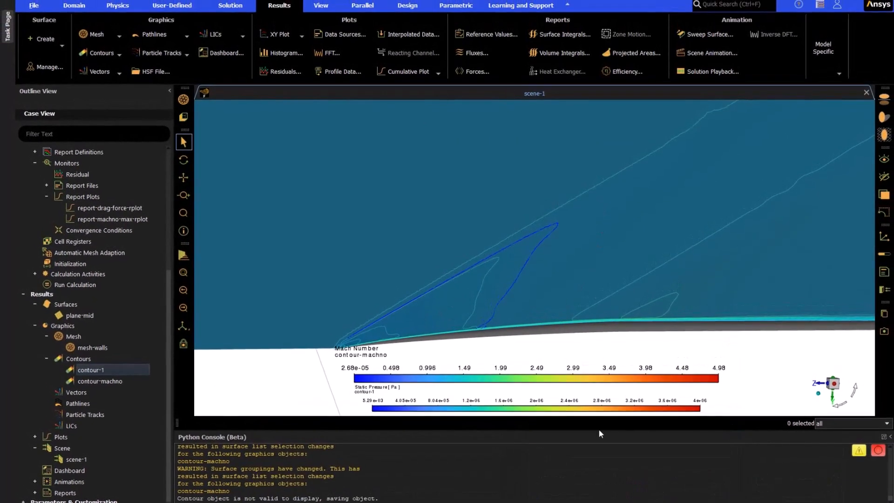
Step: Print a force report for walls-aft, walls-body, walls-fin and walls-nosecone with direction vector 0, 0, -1
drag(584, 421, 579, 318)
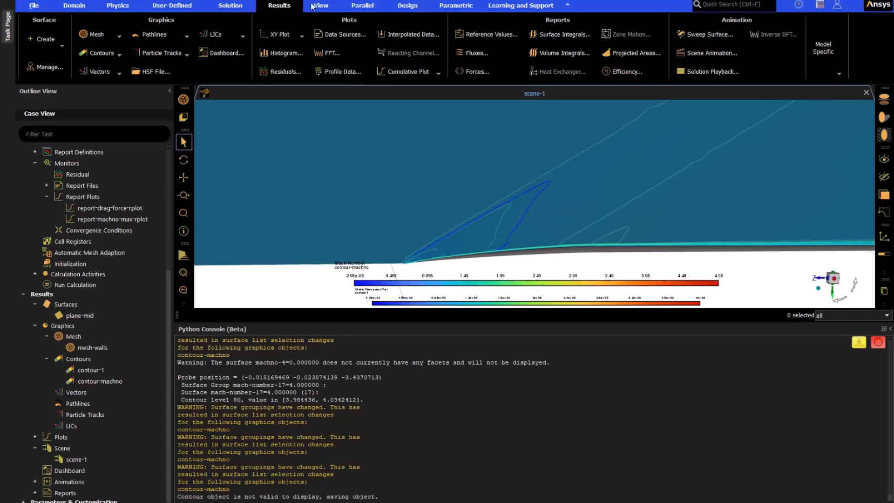
click(493, 69)
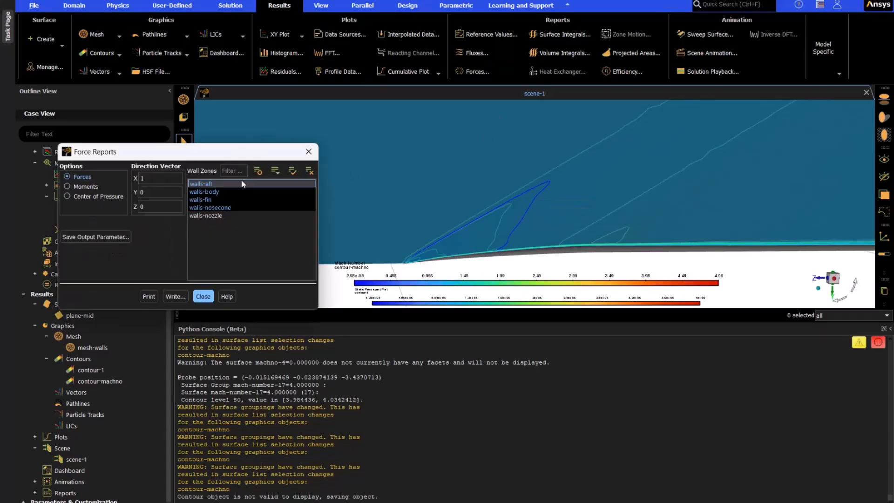
click(195, 208)
double_click(160, 179)
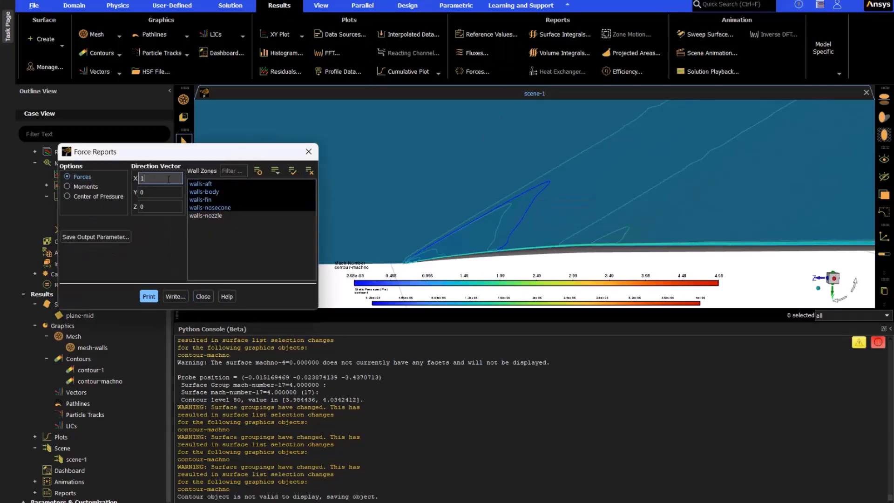
text(0)
click(173, 207)
double_click(172, 207)
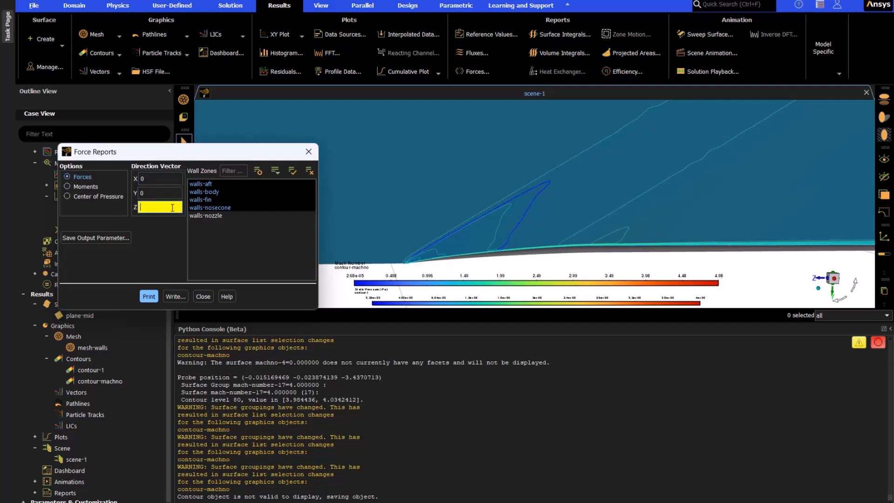
text(-1)
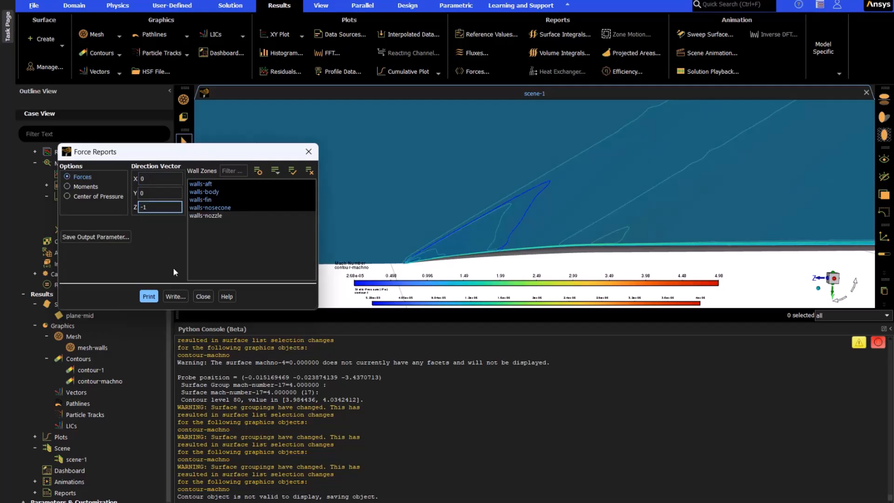
click(146, 301)
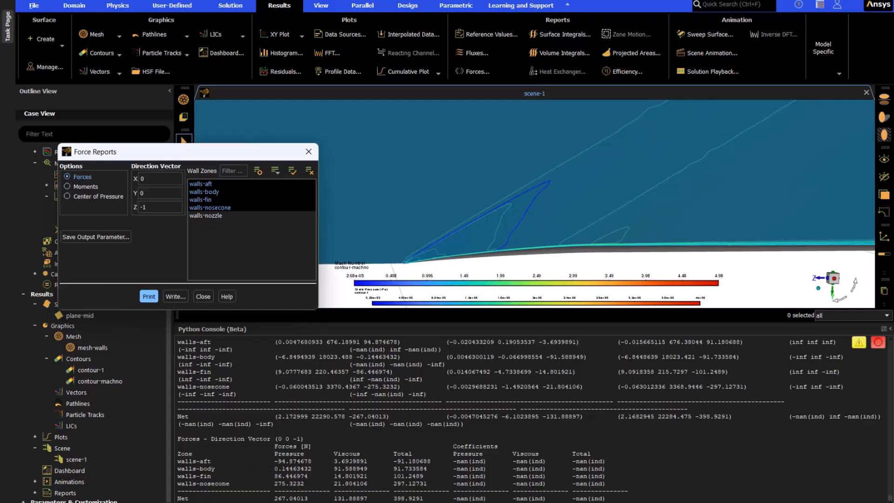
Step: Examine the net total force and the coefficient columns of the printed force report
drag(424, 498, 394, 499)
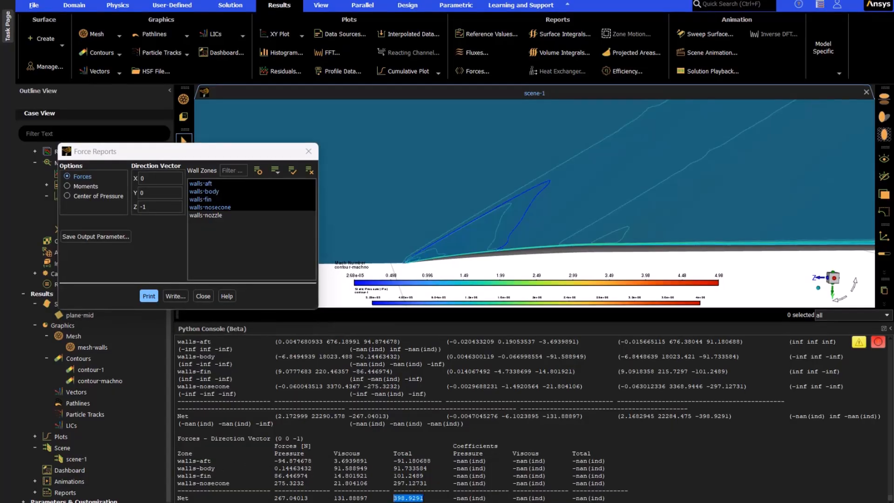
click(454, 462)
drag(433, 461, 613, 485)
click(628, 483)
Step: Compute the reference values from the inlet-atm boundary
drag(254, 153, 565, 334)
scroll(95, 269, up, 5)
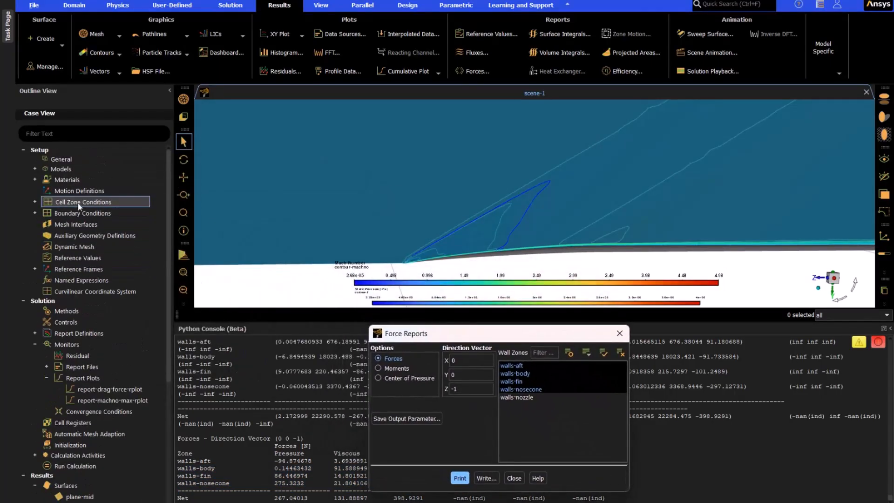
double_click(74, 258)
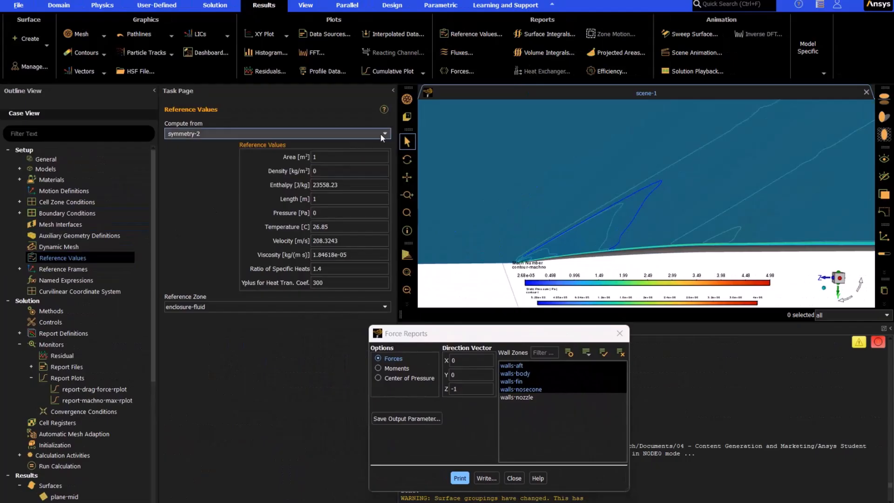
click(385, 135)
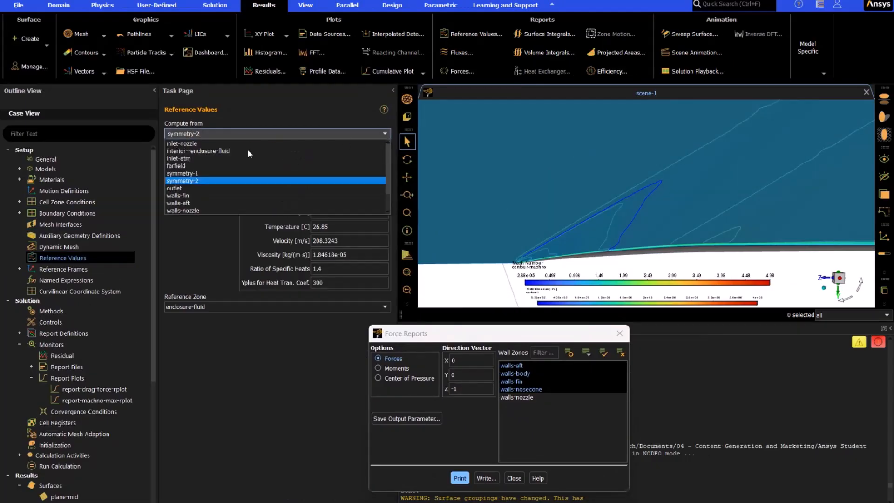
click(194, 159)
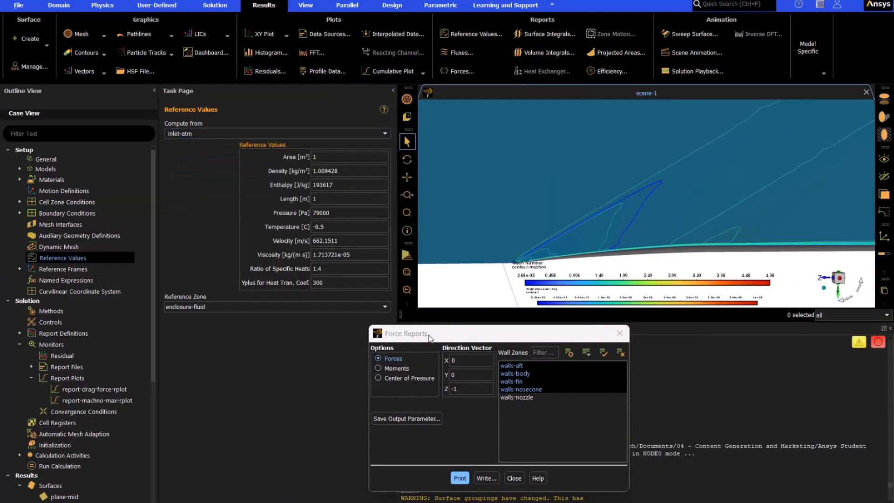
drag(431, 333, 133, 205)
click(391, 91)
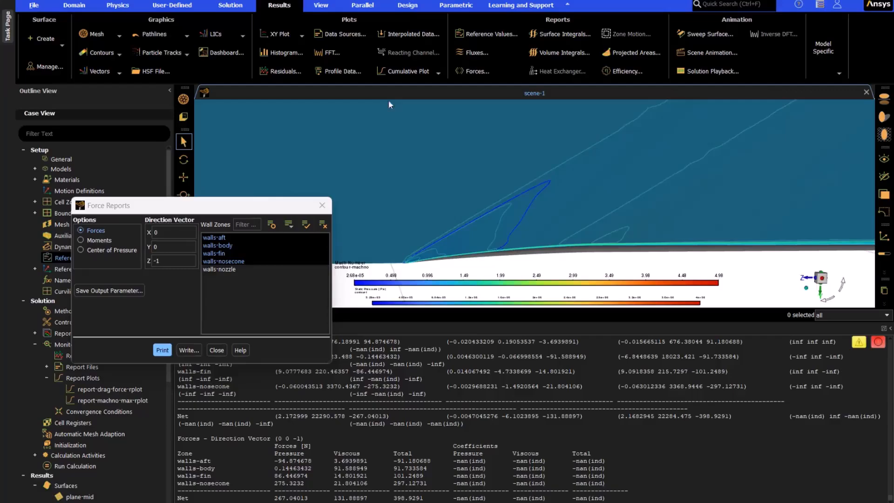
Step: Reprint the force report with the updated reference values and highlight the net total force and total coefficient
click(162, 350)
drag(427, 498, 393, 498)
drag(628, 497, 572, 498)
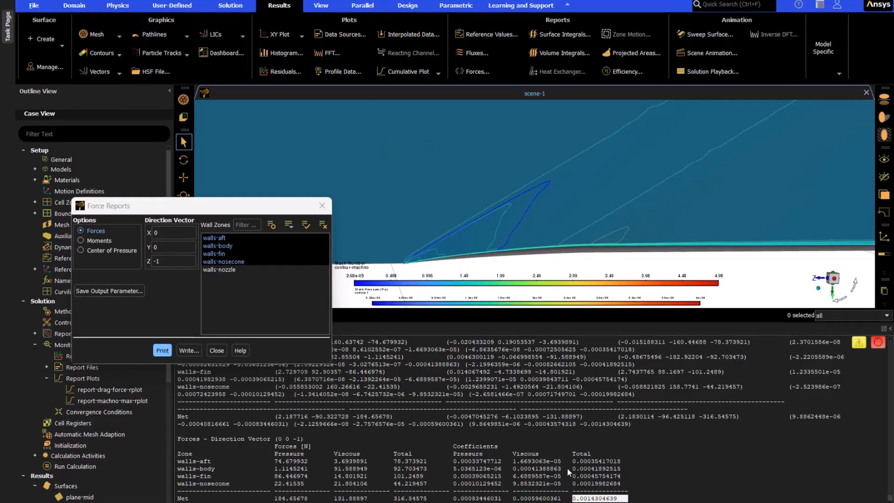
Step: Switch to the Calculator and multiply 316.88 by 4 to scale up the net drag force
key(Return)
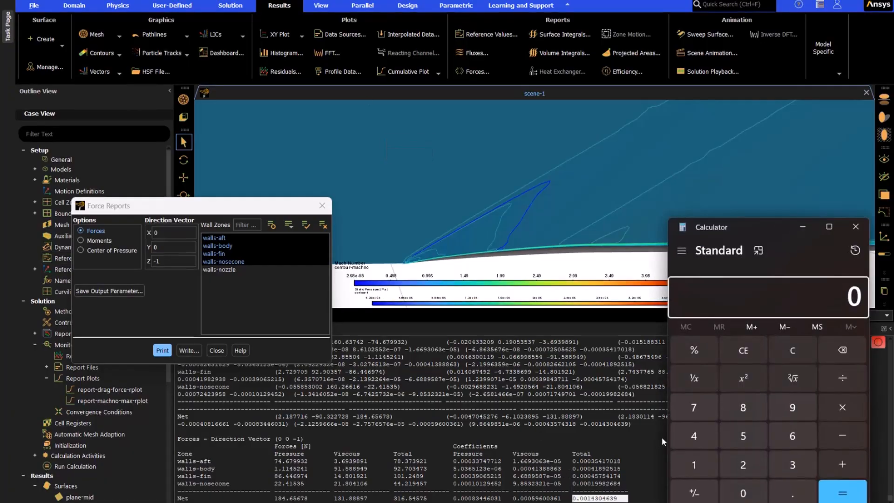
click(791, 464)
click(694, 465)
click(786, 438)
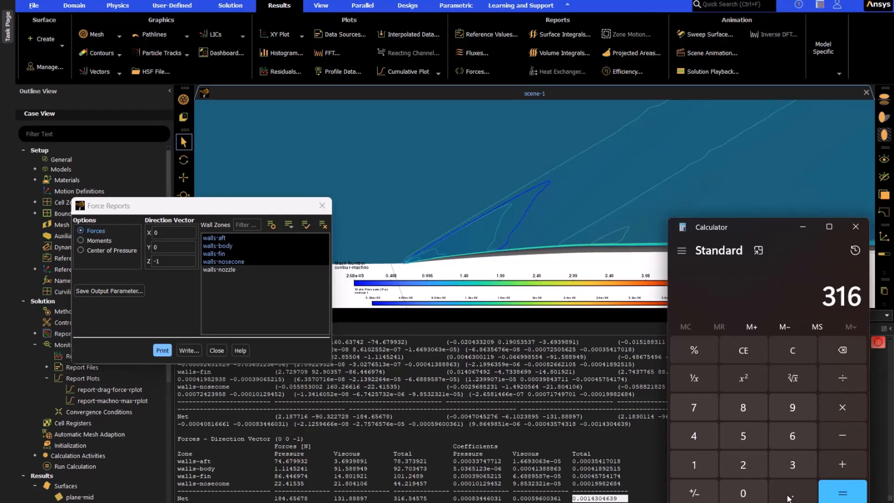
click(788, 494)
double_click(745, 409)
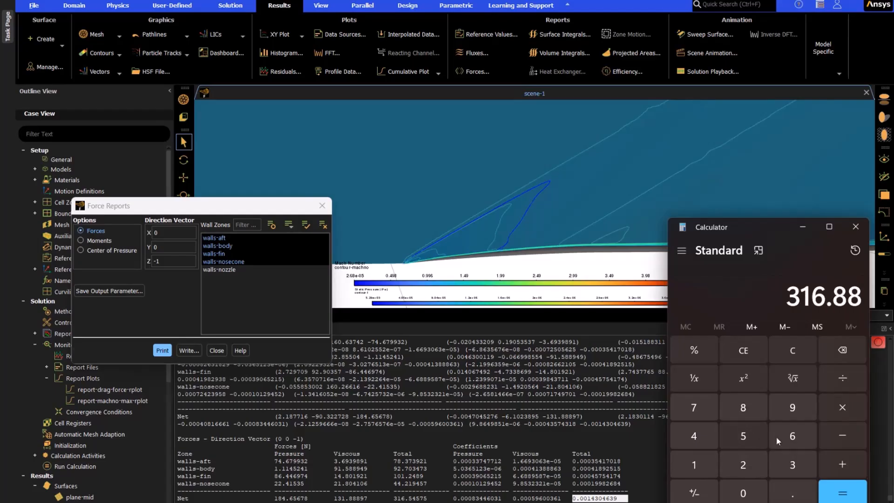
click(842, 407)
click(694, 435)
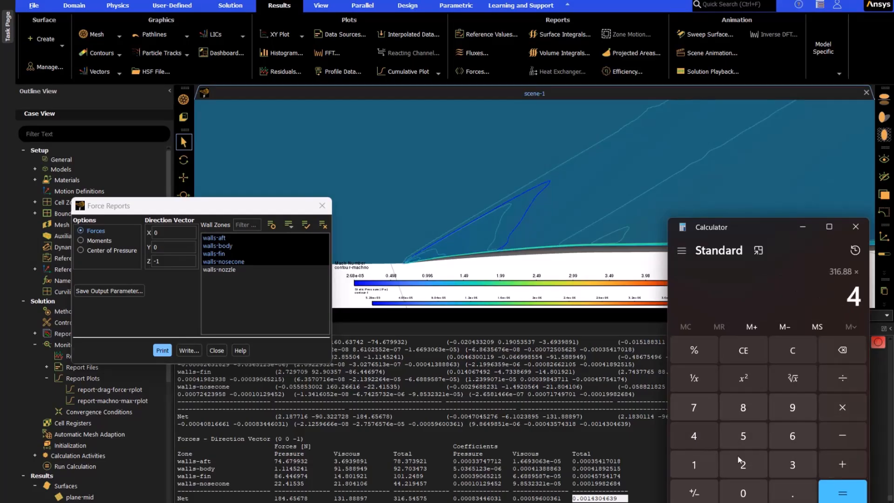
click(841, 497)
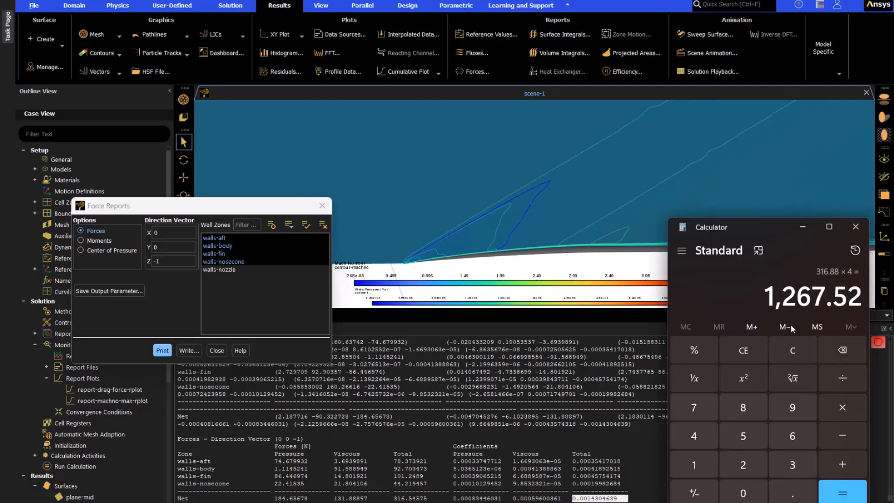
drag(764, 296, 865, 308)
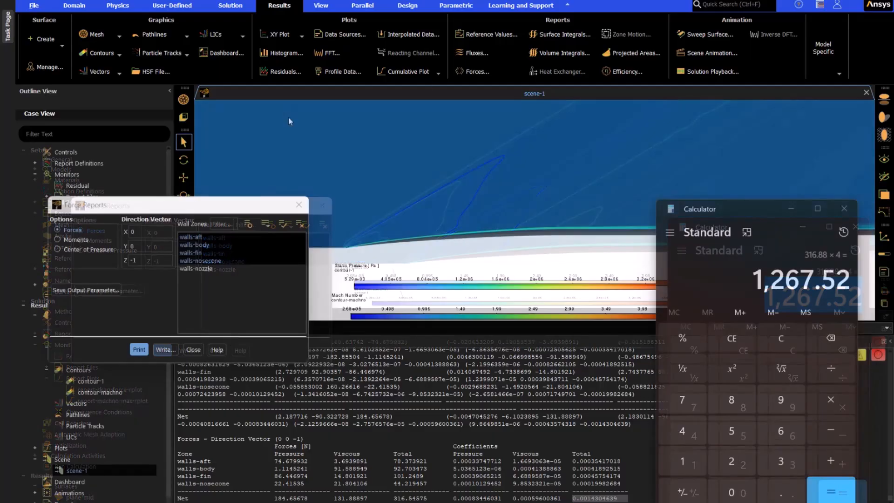
Step: Print a center of pressure report for the selected walls at coordinate X = 0 m, highlight the net z value and close Force Reports
click(60, 249)
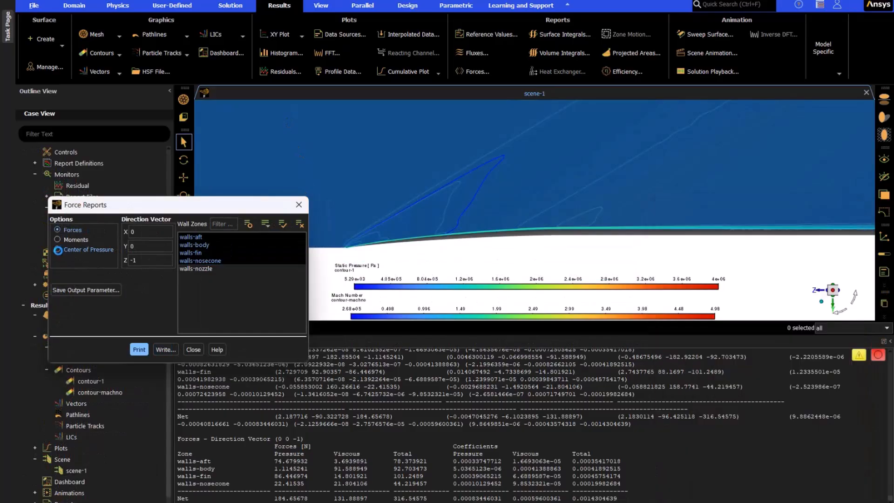
click(148, 350)
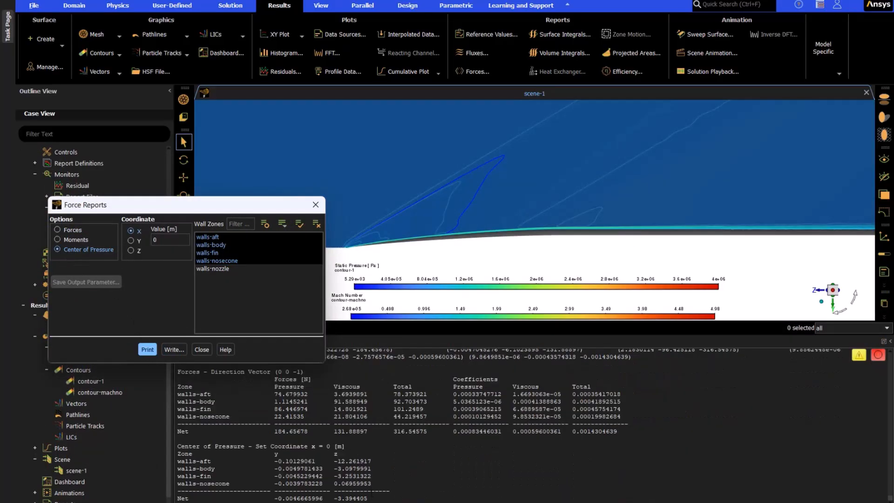
click(178, 501)
drag(391, 498, 337, 498)
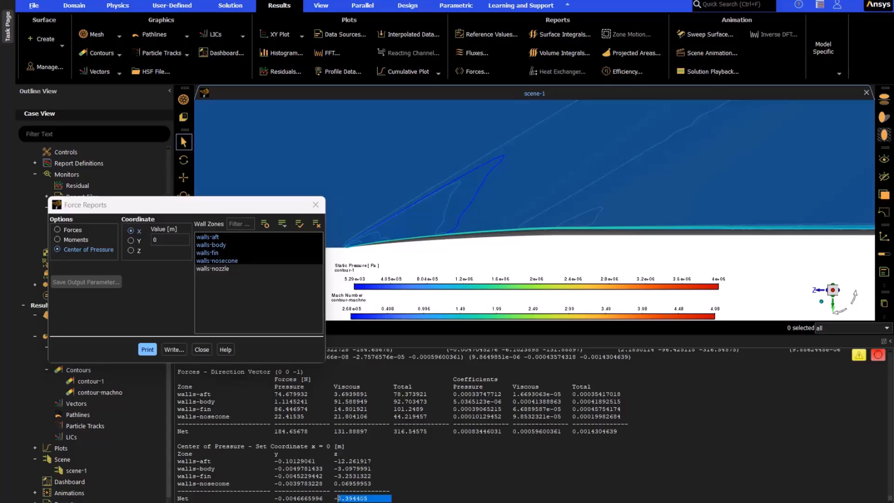
click(316, 205)
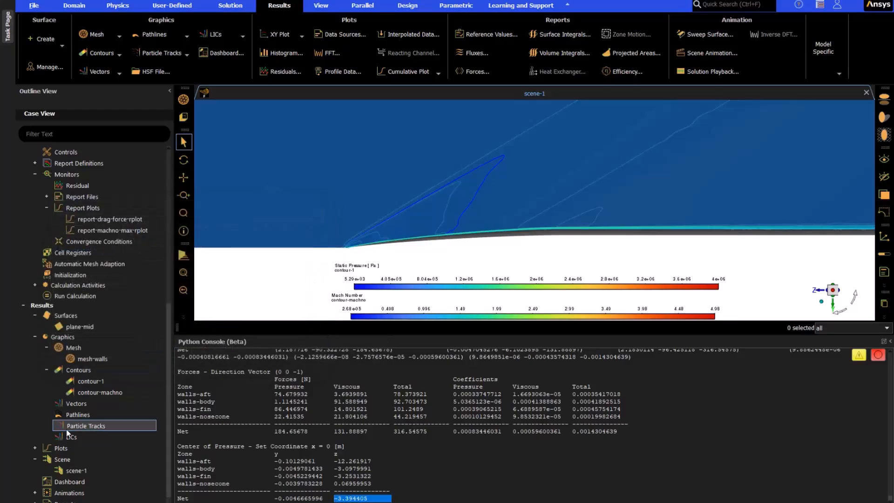
scroll(84, 428, down, 1)
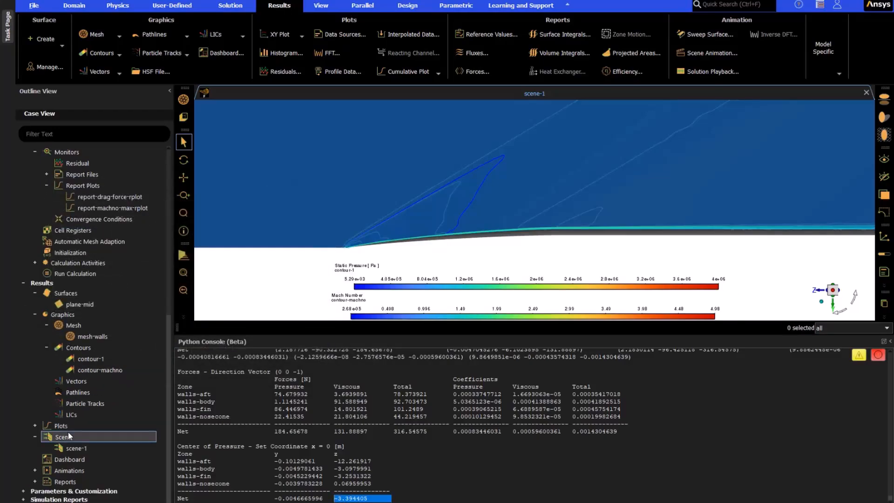
Step: Start a new point surface and probe its location on the rocket body wall with node snapping
right_click(60, 294)
mouse_move(84, 312)
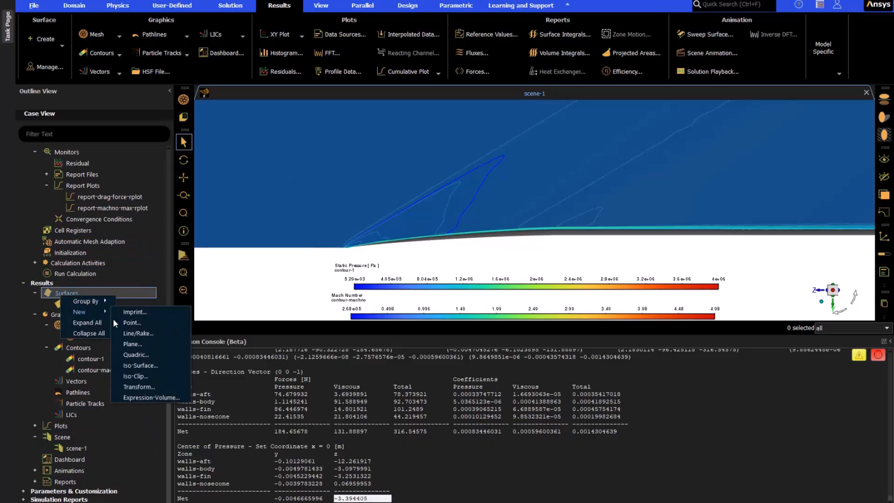
click(133, 344)
drag(573, 274, 299, 239)
scroll(513, 225, up, 4)
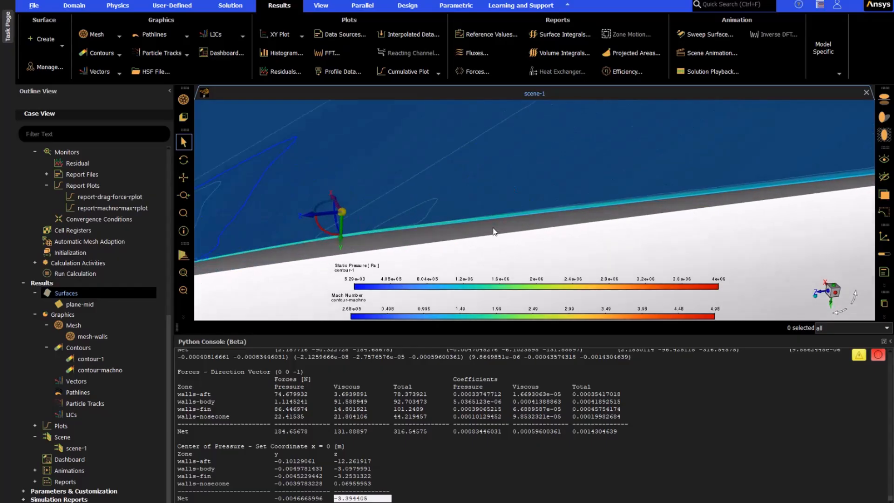
right_click(472, 230)
scroll(539, 219, up, 3)
right_click(532, 220)
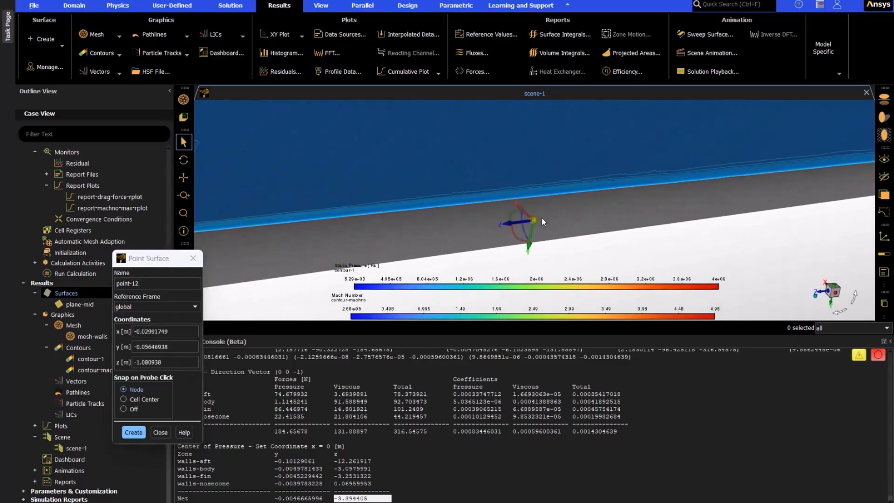
right_click(540, 214)
drag(540, 214, 542, 174)
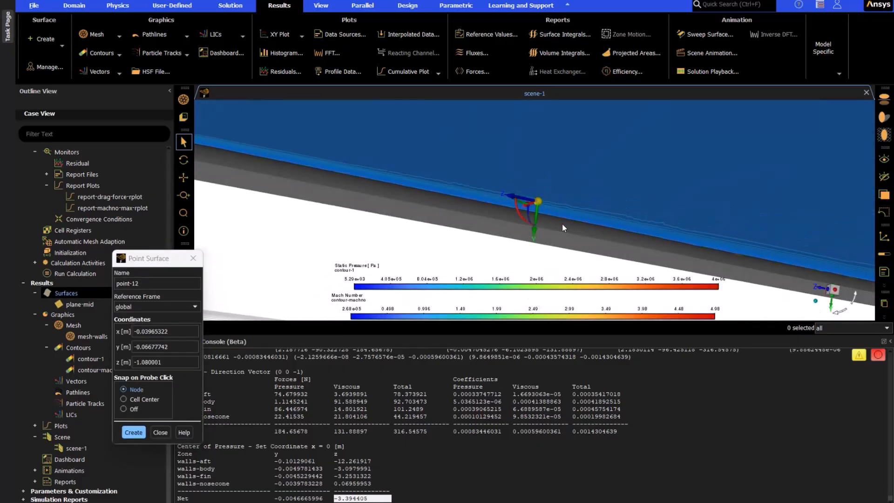
drag(550, 228, 563, 214)
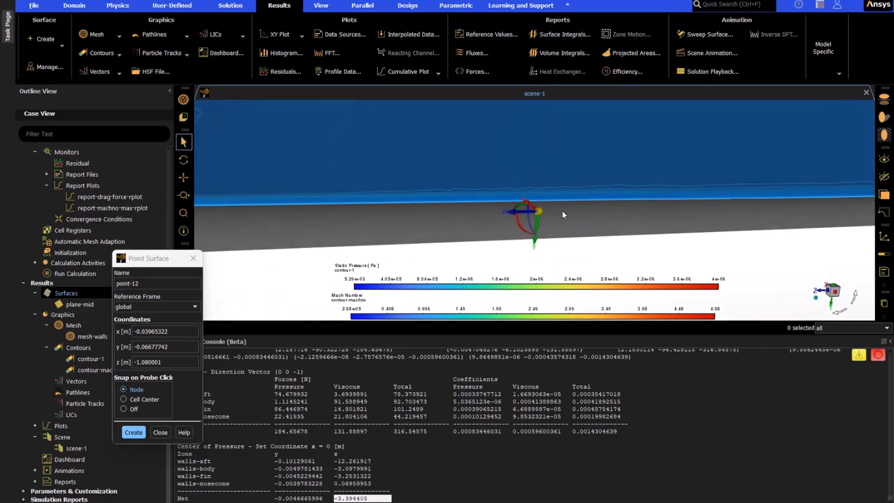
right_click(417, 222)
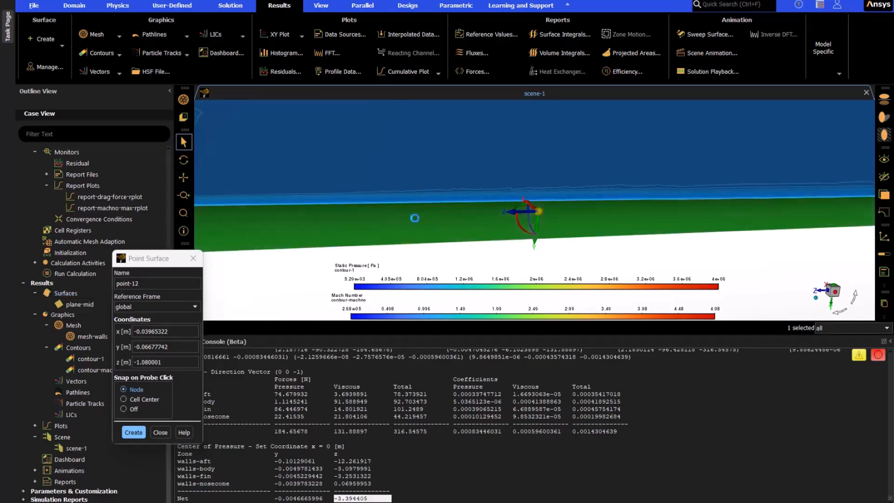
Step: Set the point's z coordinate to -3.394405 m and examine the center of pressure position along the rocket
drag(175, 359, 133, 364)
text(-3.394405)
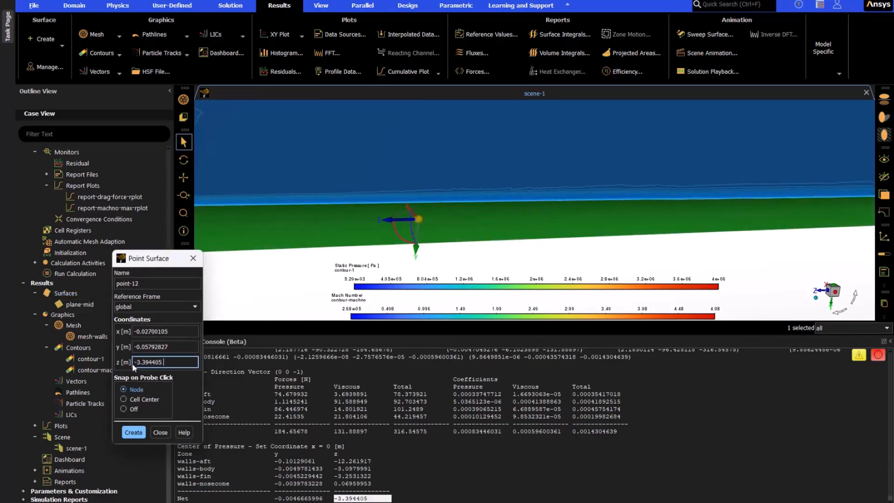
key(BackSpace)
scroll(313, 225, down, 6)
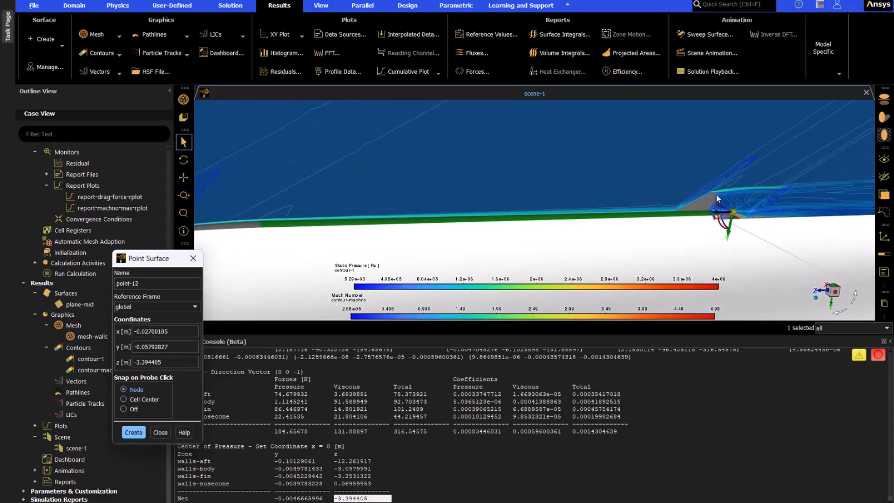
scroll(717, 197, up, 4)
scroll(766, 230, up, 5)
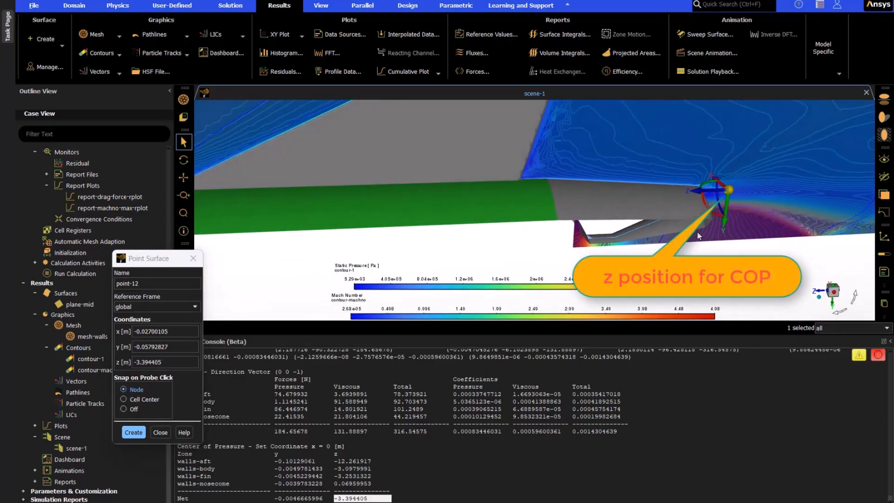
click(196, 362)
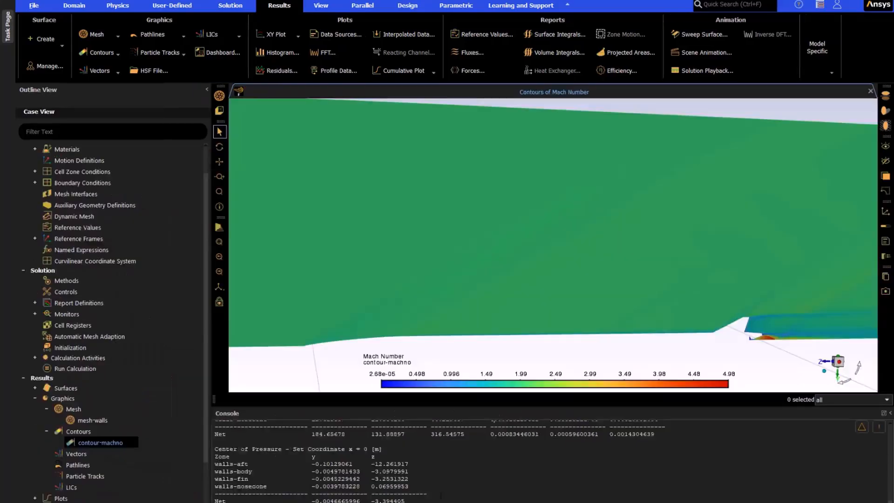
Step: Define a new contour named contour-yplus of Turbulence, Wall Yplus on all the wall surfaces
scroll(408, 495, up, 1)
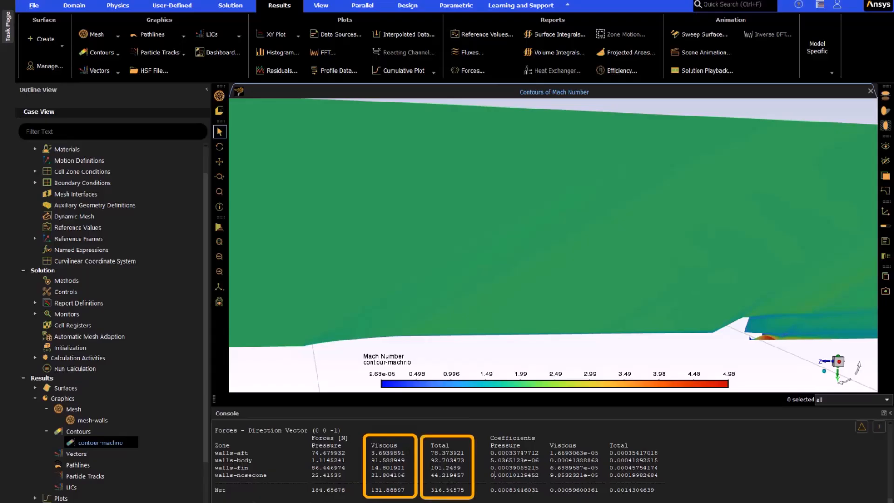
double_click(74, 432)
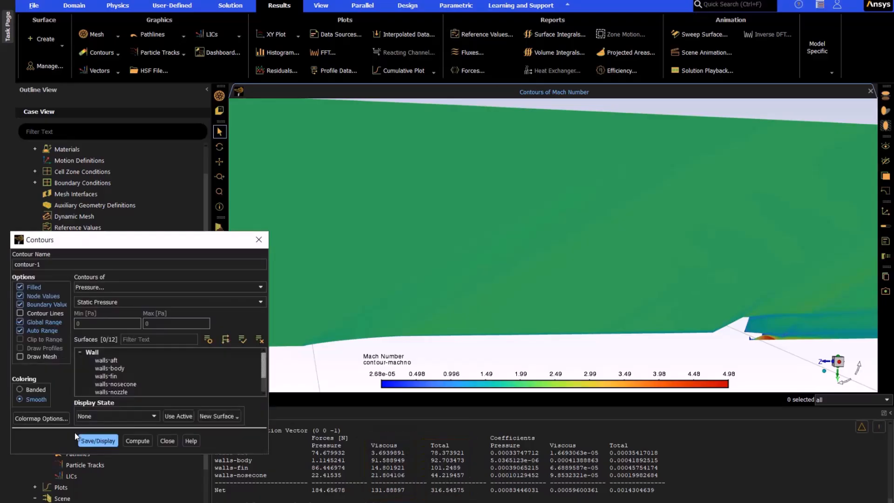
click(123, 288)
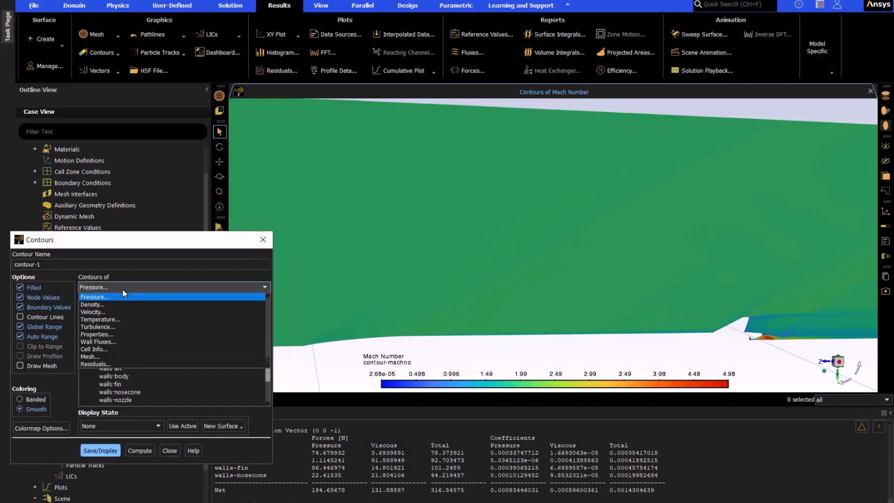
click(107, 326)
click(259, 302)
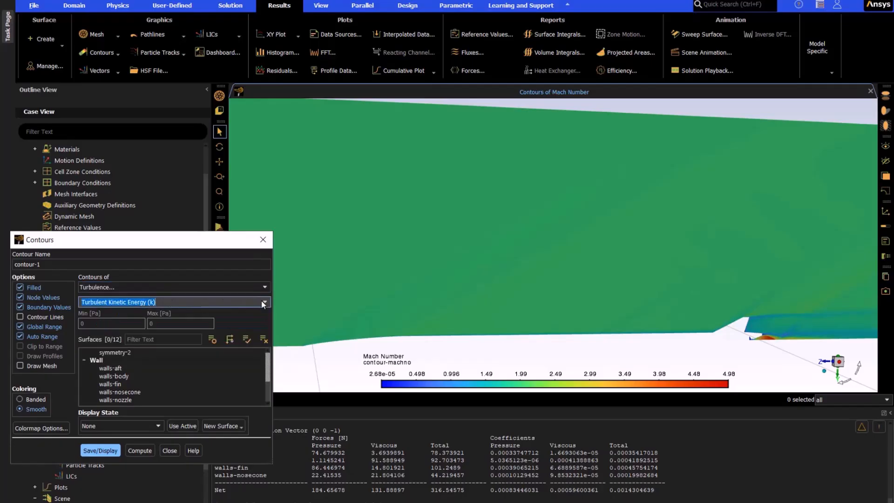
click(263, 303)
click(116, 417)
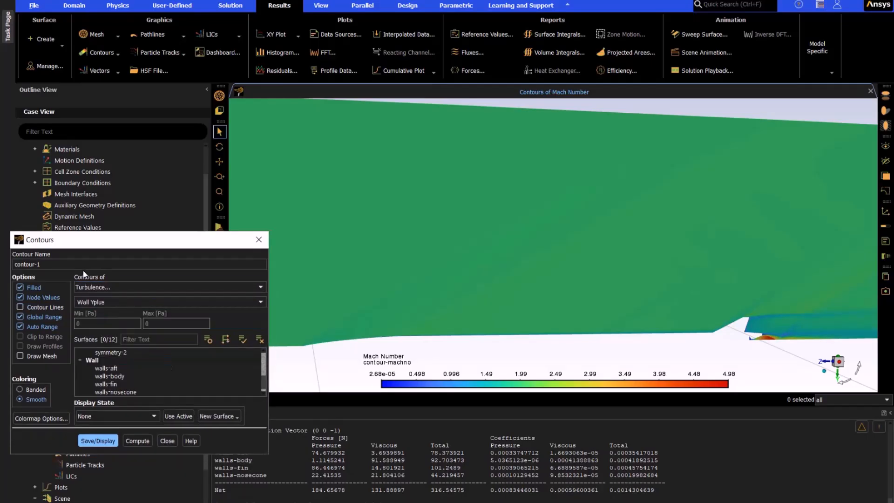
click(94, 264)
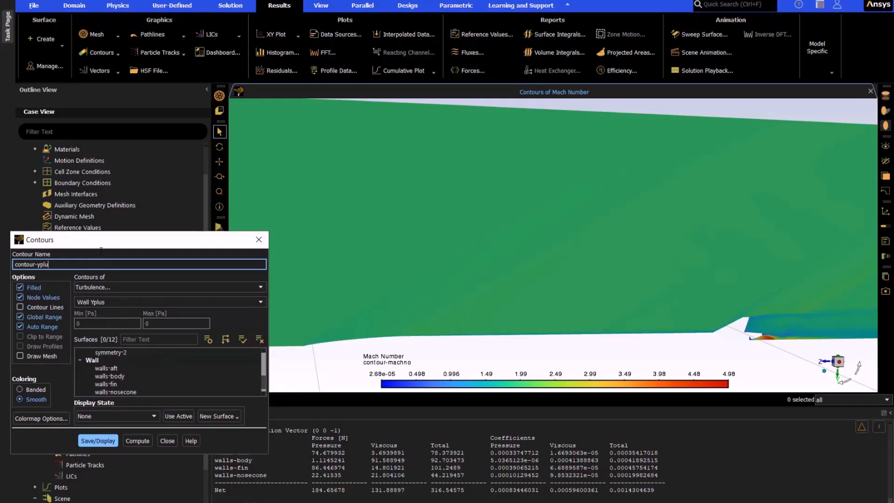
click(91, 359)
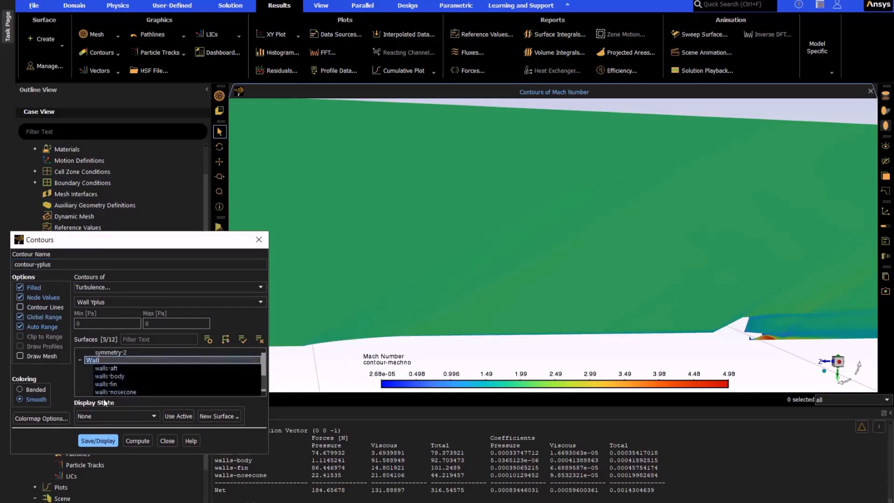
Step: Set the contour's colormap number format to general with precision 4 and display the Wall Yplus contour
click(104, 439)
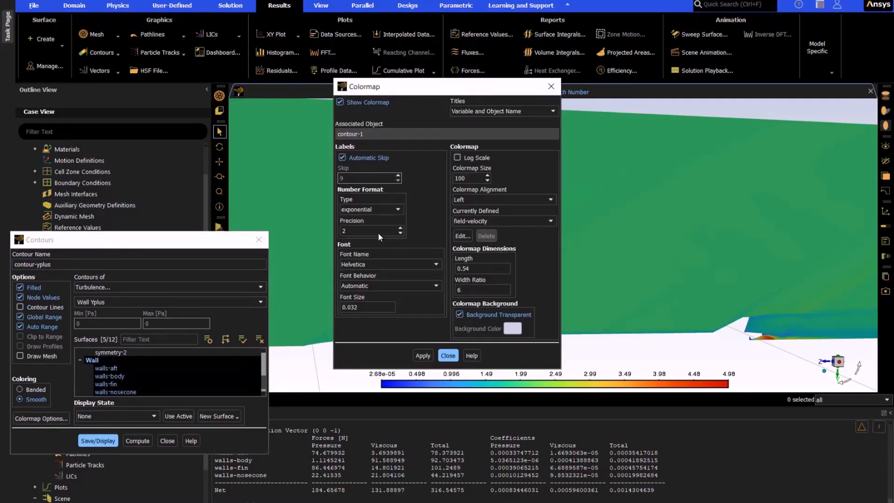
double_click(401, 228)
click(393, 210)
click(372, 218)
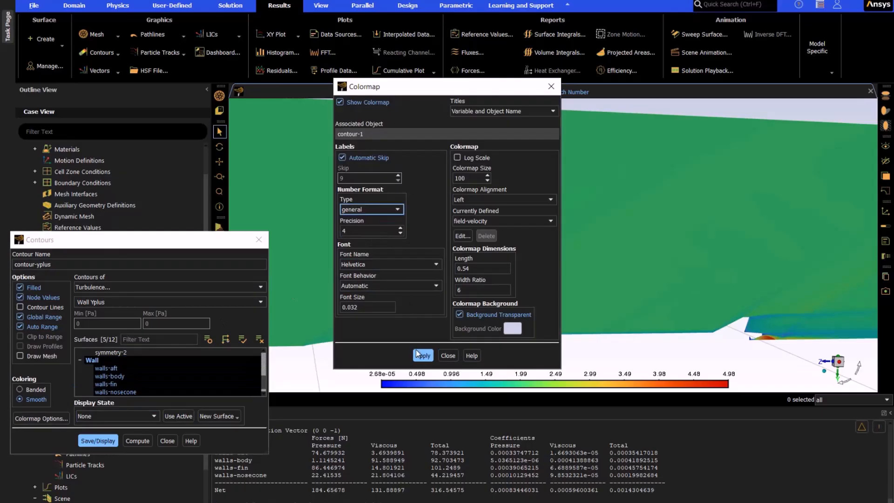
click(421, 356)
click(98, 441)
click(550, 86)
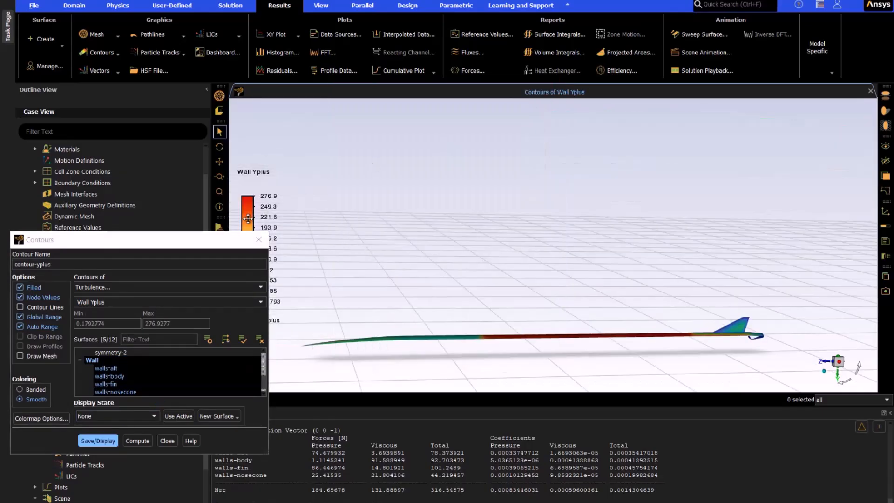
Step: Examine the Wall Yplus distribution along the rocket body, fin and aft section, then close the contour settings
drag(231, 239, 163, 284)
scroll(422, 342, up, 6)
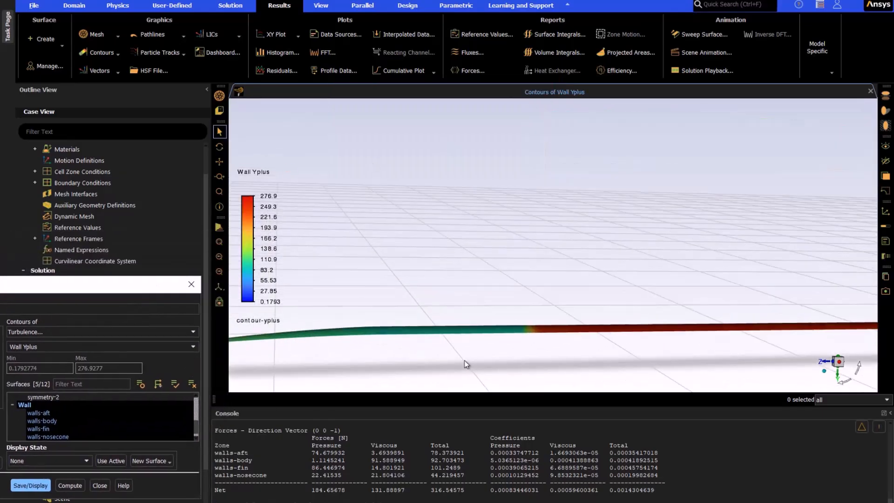
drag(469, 347, 403, 335)
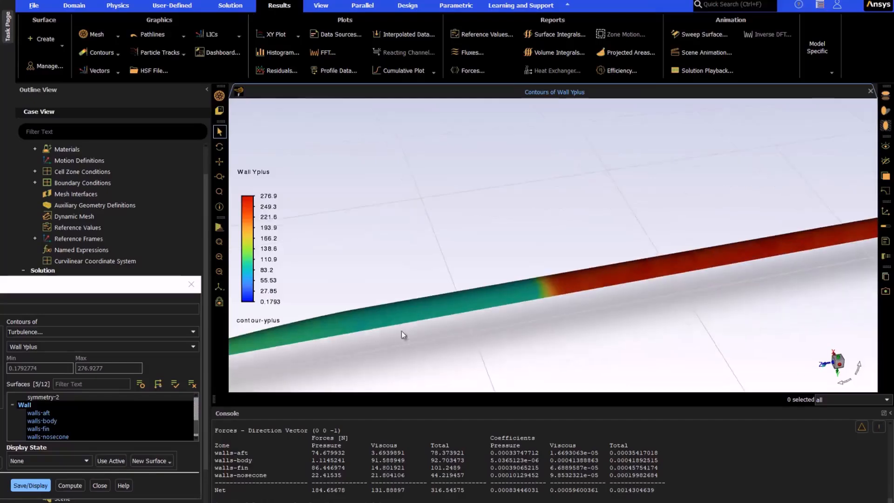
scroll(350, 327, down, 3)
scroll(537, 289, up, 4)
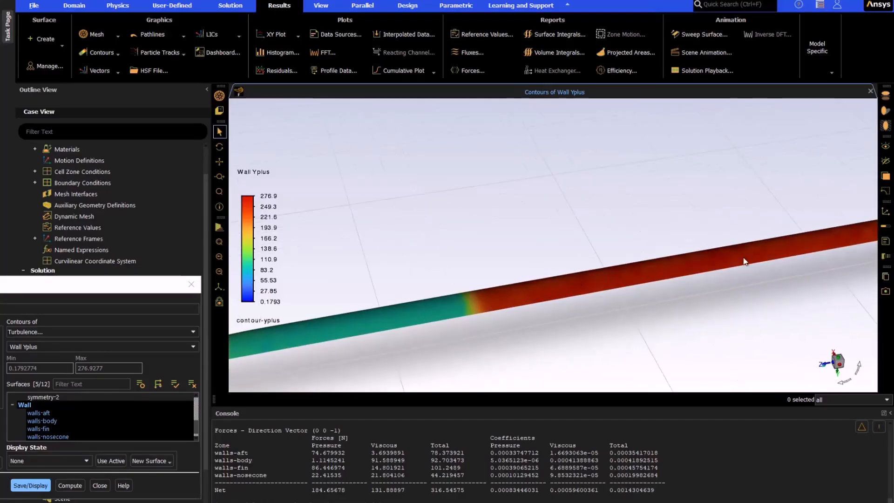
scroll(445, 301, down, 3)
scroll(710, 253, up, 5)
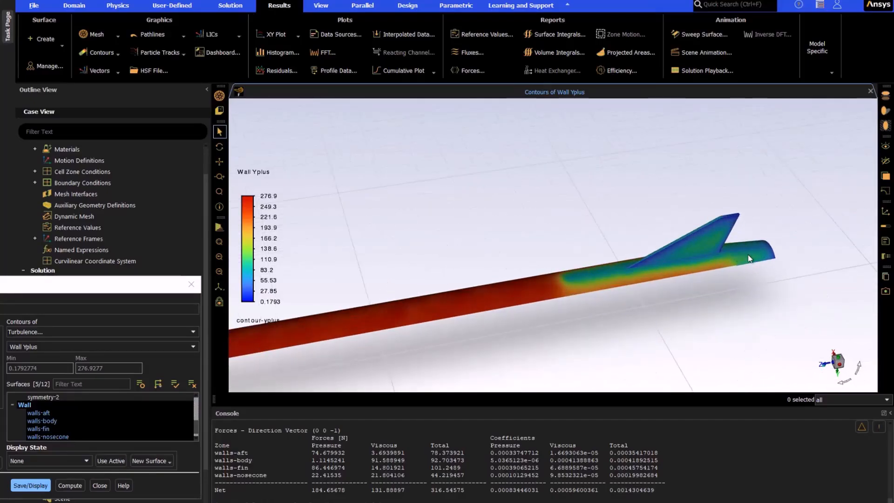
middle_drag(710, 253, 619, 242)
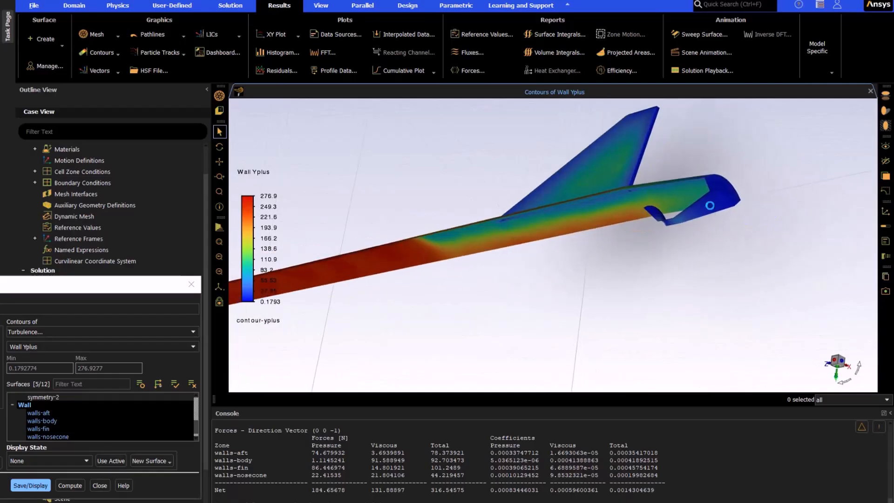
scroll(712, 206, up, 3)
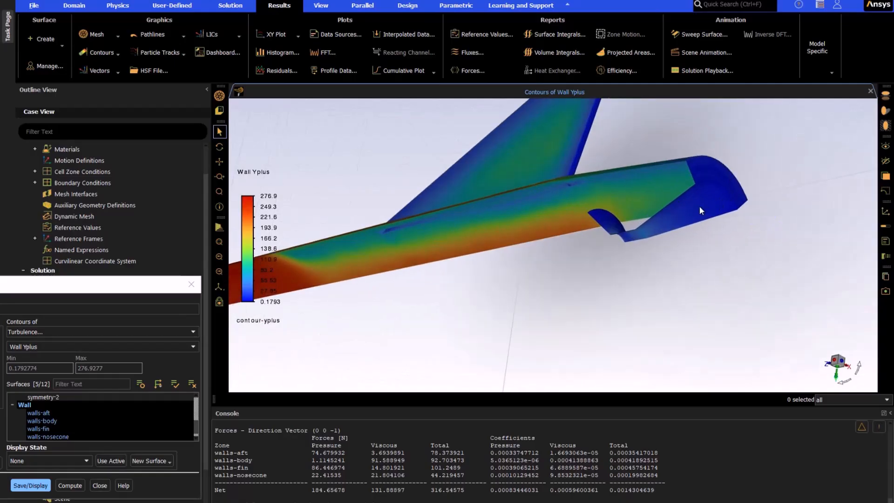
drag(699, 210, 809, 300)
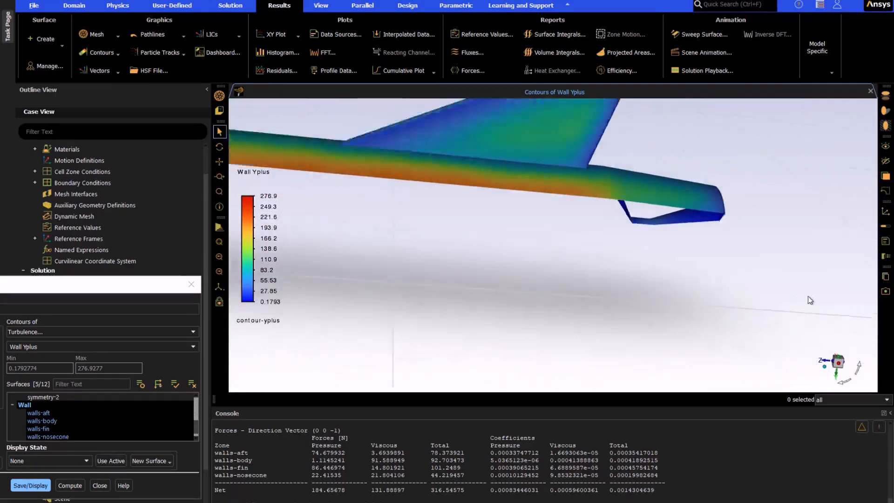
scroll(810, 300, down, 3)
click(191, 284)
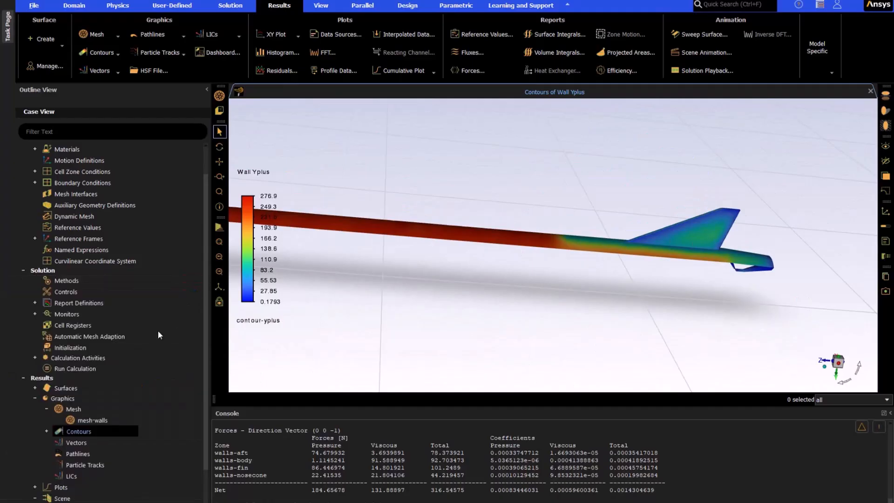
Step: Create and display a mesh object named mesh-cells with uniform coloring and white edges
click(74, 409)
double_click(74, 409)
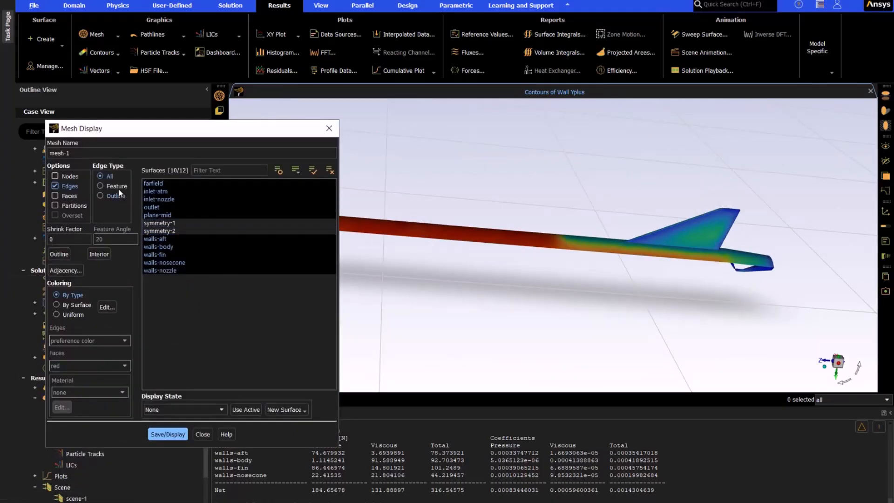
click(112, 154)
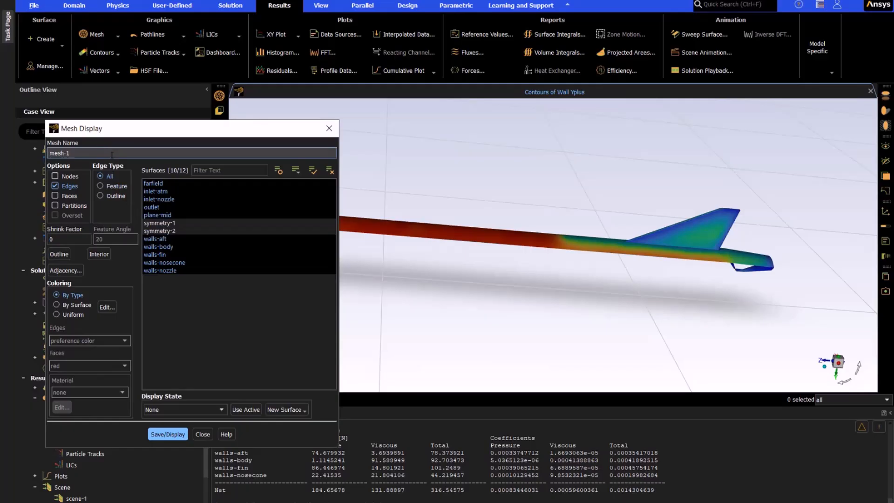
text(cells)
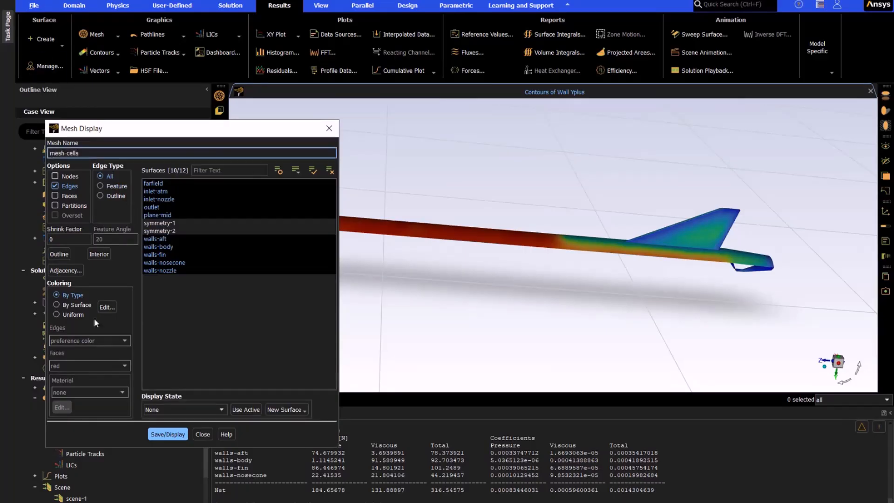
click(57, 315)
click(89, 340)
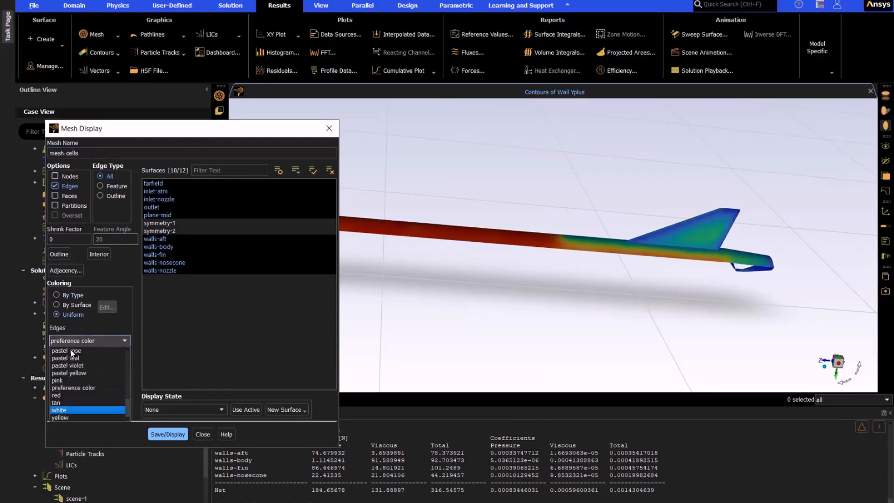
click(75, 415)
click(163, 433)
click(203, 434)
Step: Update scene-1 to exclude mesh-walls and include contour-yplus and mesh-cells at transparency 60, then save and display it
double_click(77, 498)
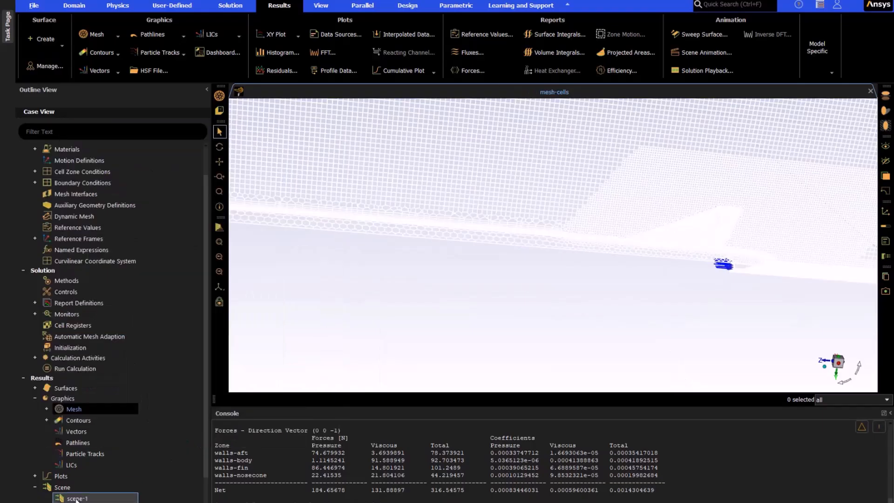
click(136, 327)
click(136, 362)
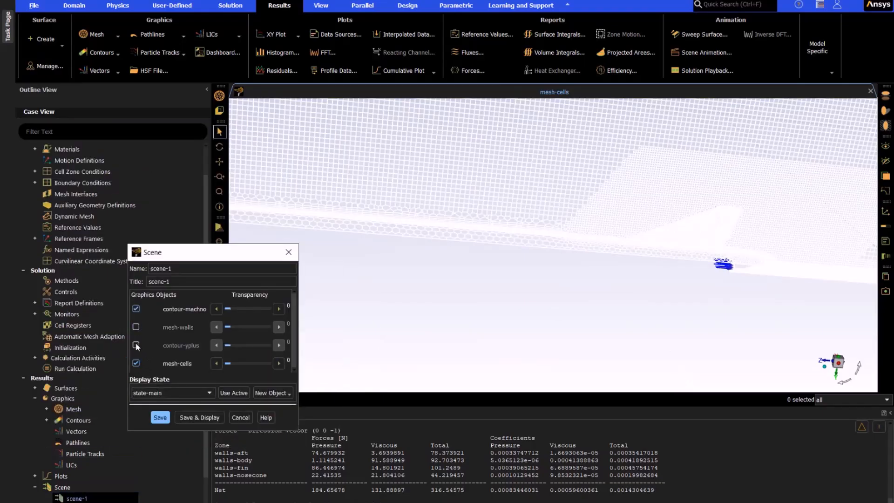
click(135, 344)
click(252, 362)
click(191, 417)
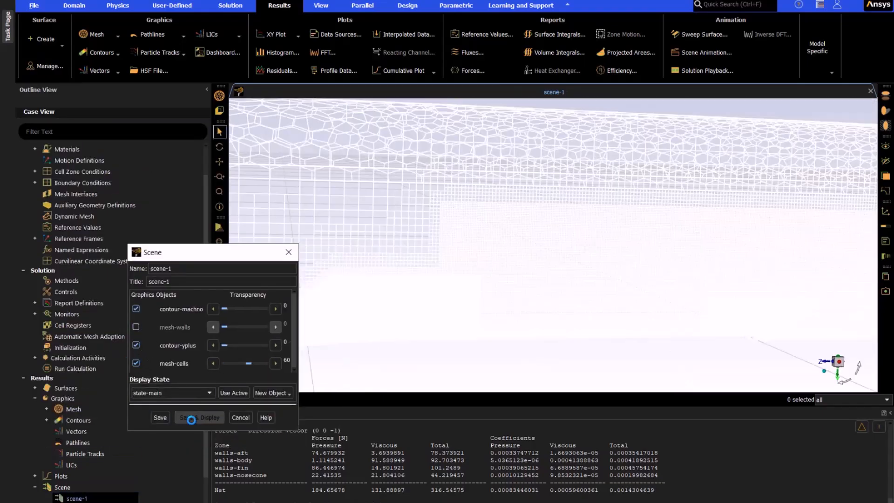
Step: Examine the mesh over the Mach number and Wall Yplus contours in scene-1 along the body, fin and nozzle
drag(251, 258, 133, 303)
scroll(485, 296, up, 5)
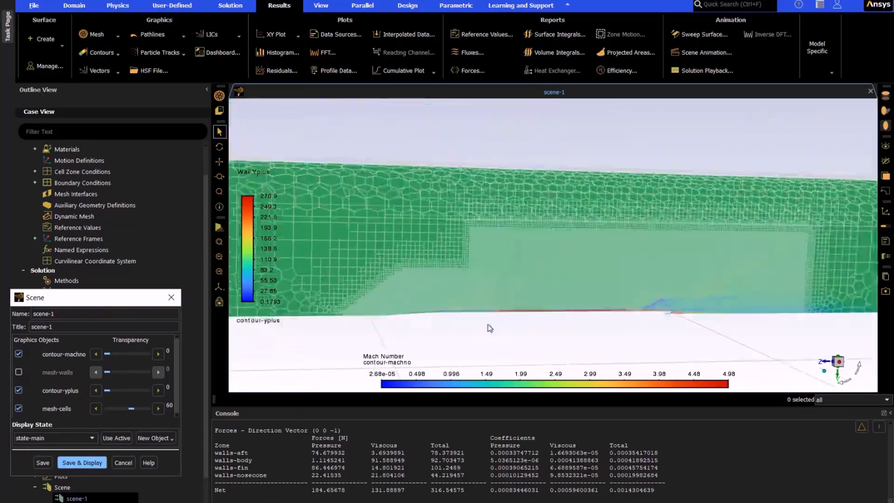
scroll(441, 273, up, 2)
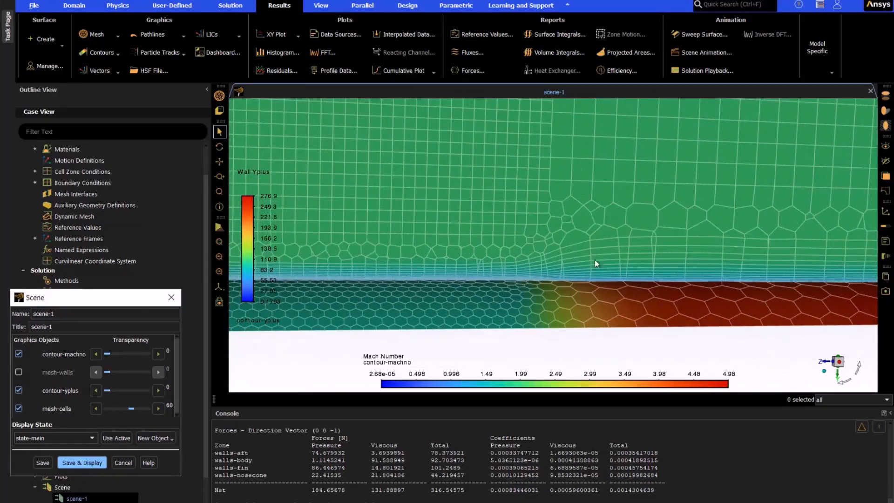
scroll(457, 254, down, 5)
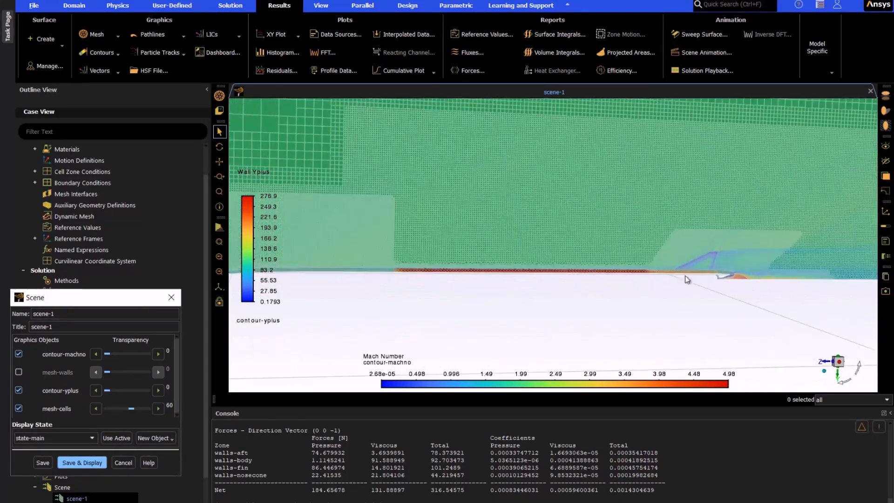
drag(746, 308, 740, 328)
scroll(703, 270, down, 5)
scroll(801, 311, down, 3)
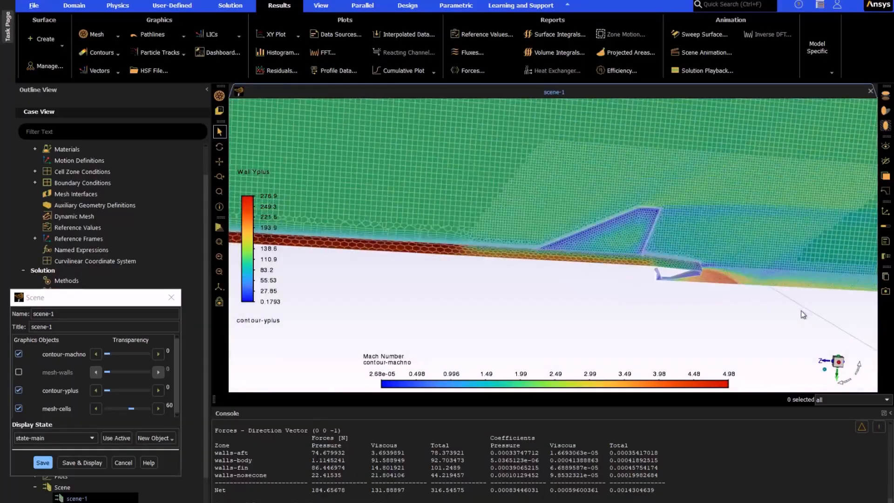
Step: Set up manual mesh adaption with the predefined error-based Mach Hessian Indicator as refinement and coarsening criteria
click(74, 6)
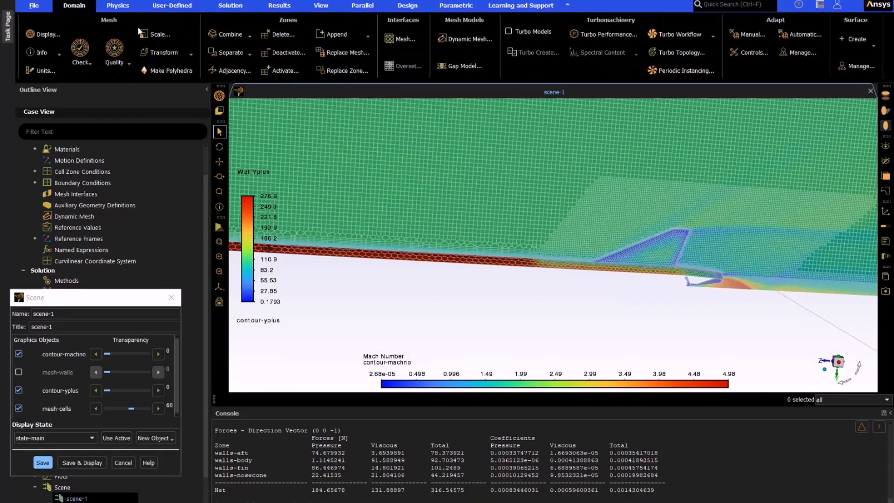
click(751, 35)
click(604, 285)
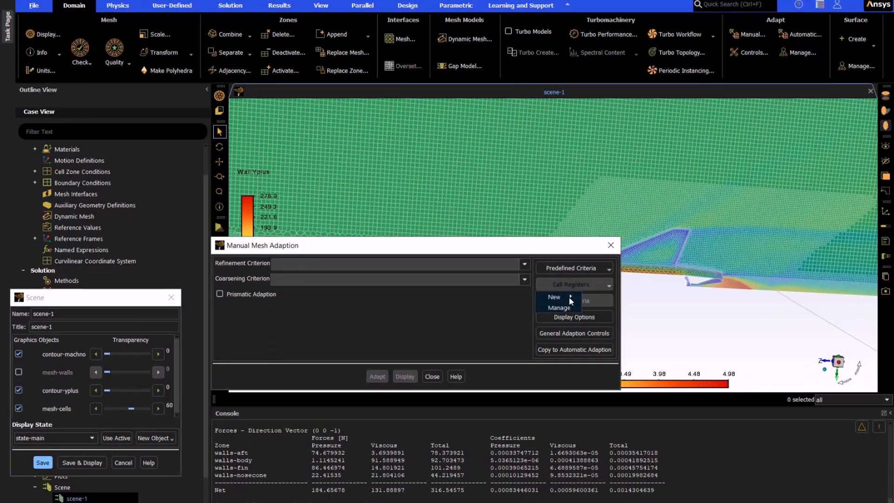
mouse_move(554, 300)
click(587, 268)
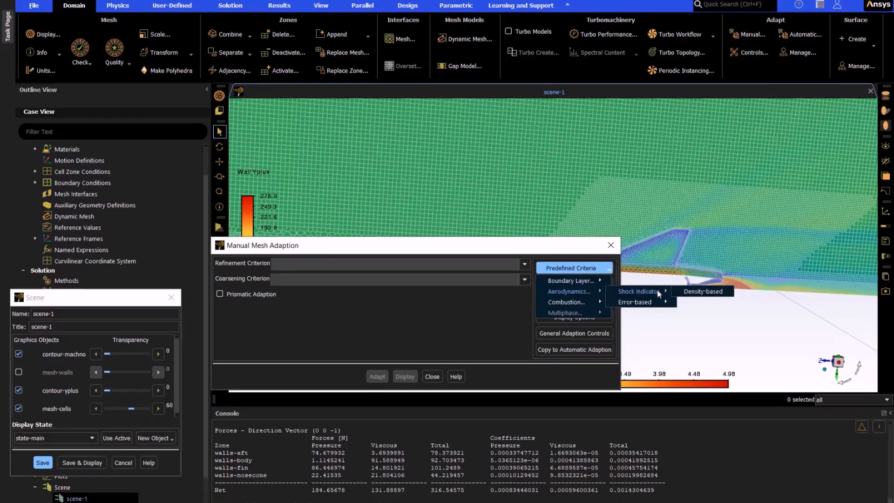
mouse_move(660, 302)
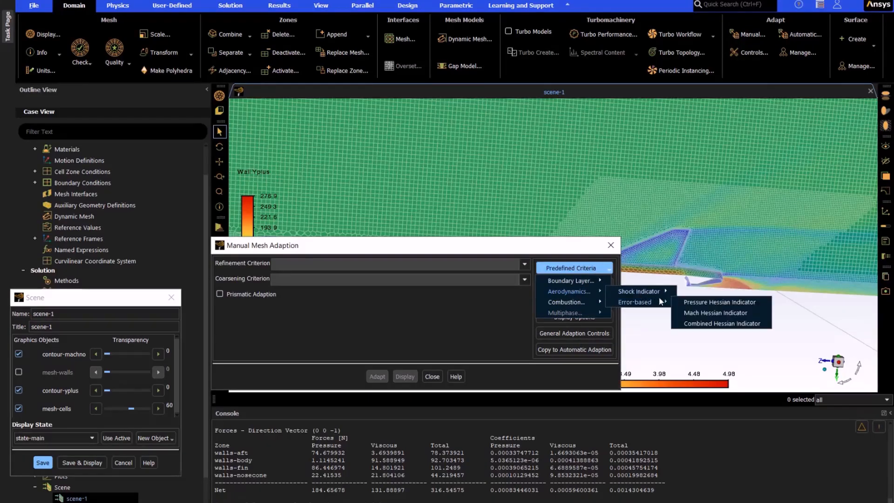
click(694, 312)
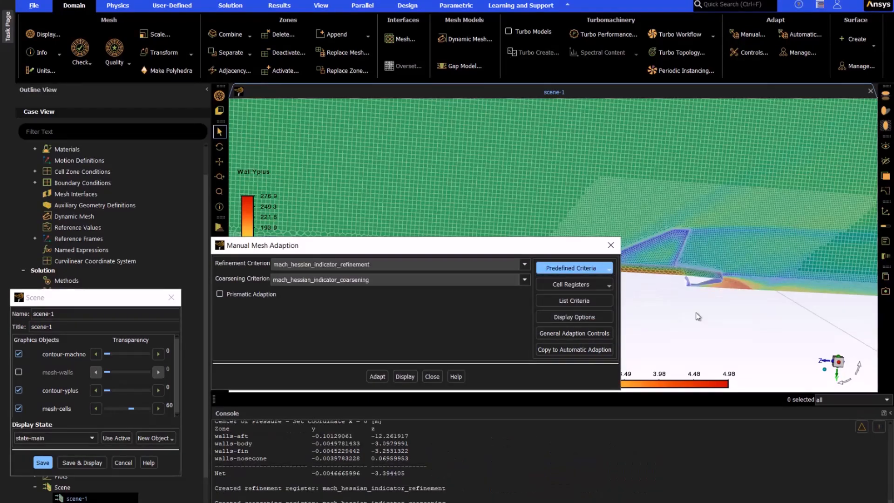
Step: Display the cells marked for adaption, accepting the increased display limit, and inspect them around the rocket
click(405, 377)
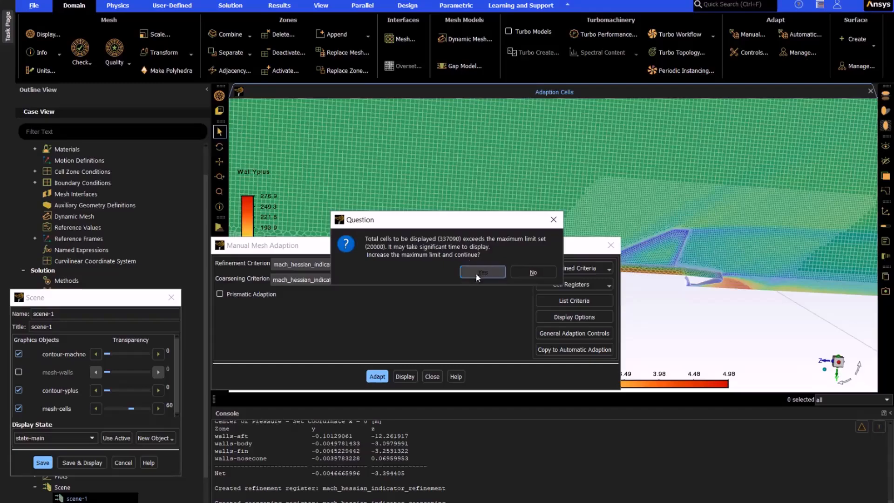
click(480, 273)
drag(475, 243, 542, 395)
drag(436, 283, 465, 260)
scroll(562, 294, up, 6)
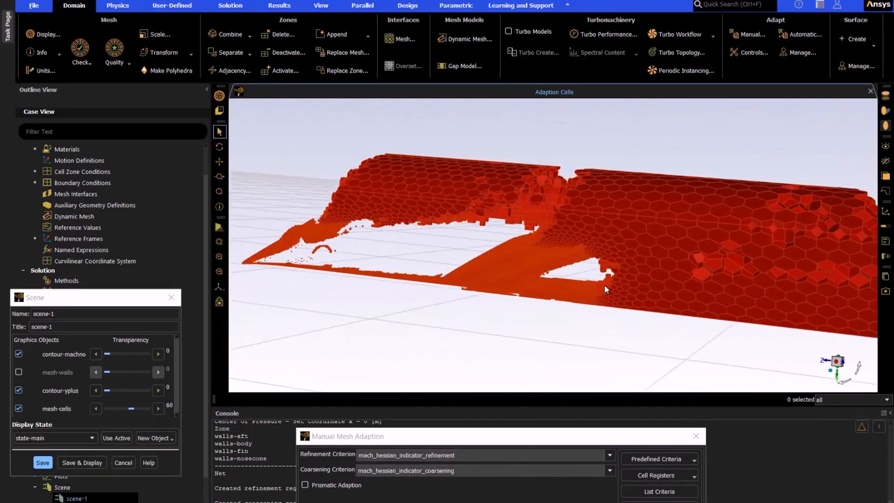
Step: Adapt the mesh with the Mach Hessian criteria, check the adapted cell count and close the manual adaption settings
drag(466, 436, 407, 268)
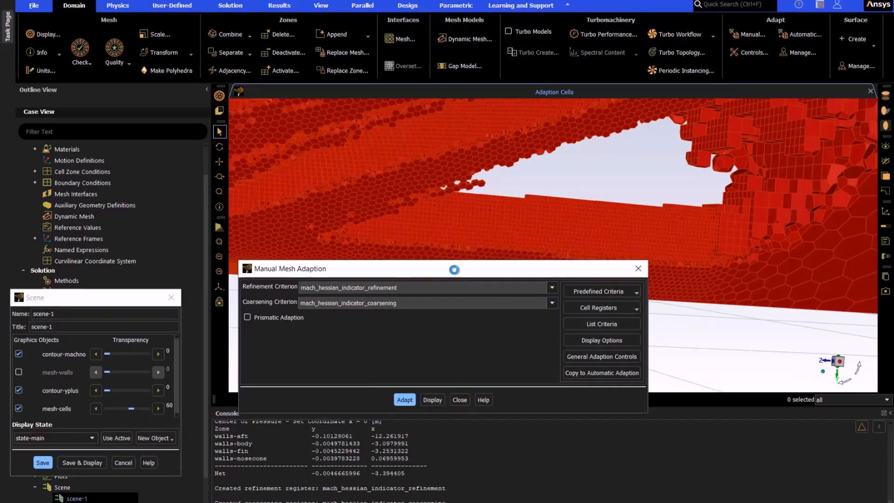
drag(454, 269, 703, 421)
drag(360, 496, 323, 496)
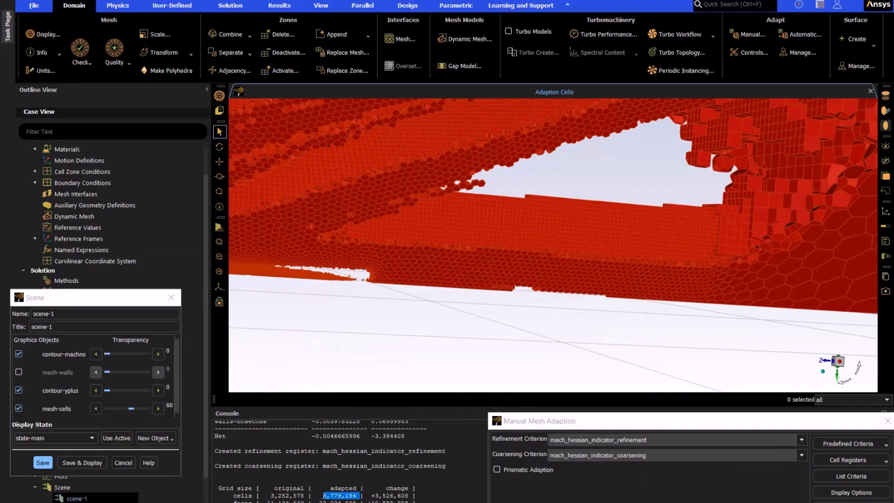
drag(726, 423, 576, 398)
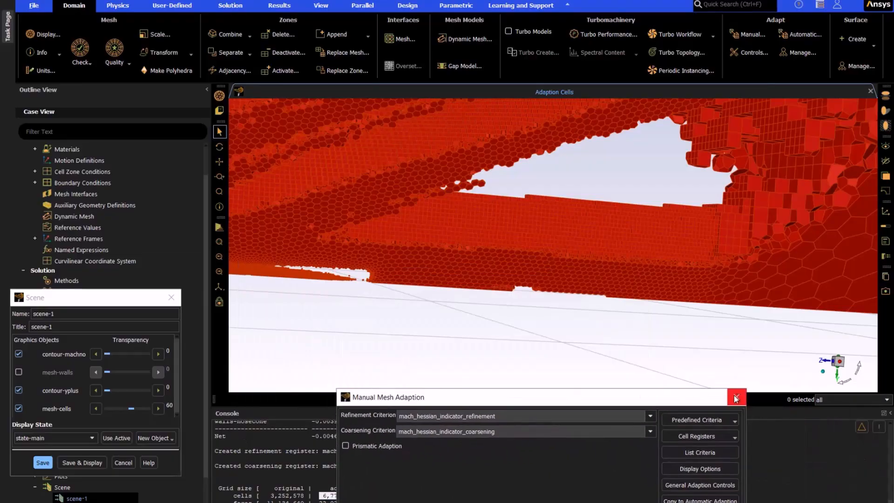
click(738, 395)
Step: Save and redisplay scene-1 on the adapted mesh and examine the refinement along the shocks, fin and nozzle plume
click(78, 463)
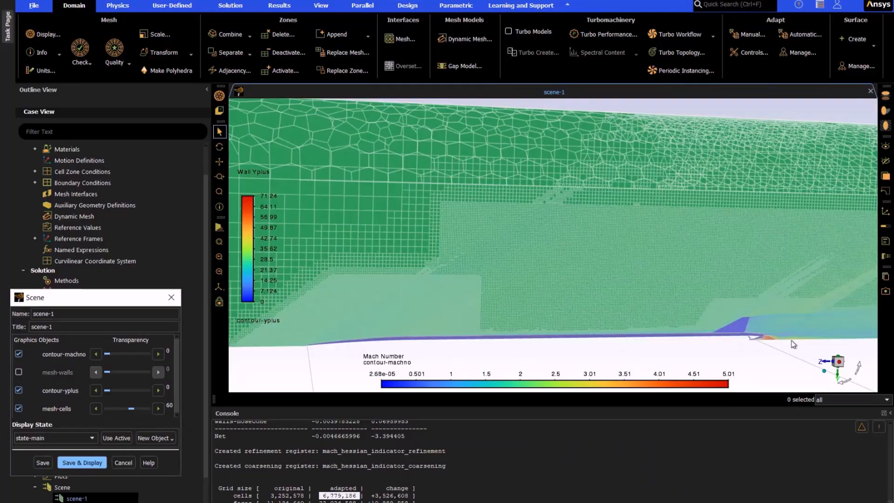
scroll(793, 345, up, 4)
ctrl+middle_drag(722, 314, 512, 311)
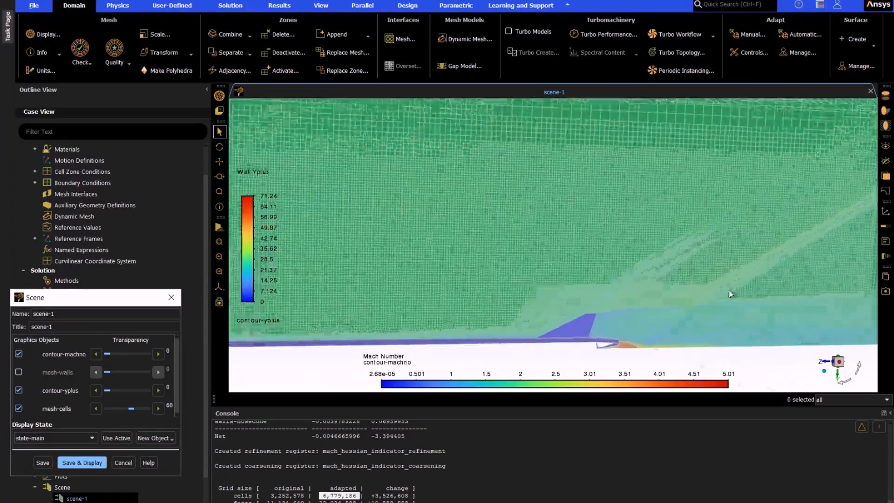
scroll(730, 293, up, 2)
scroll(565, 189, down, 5)
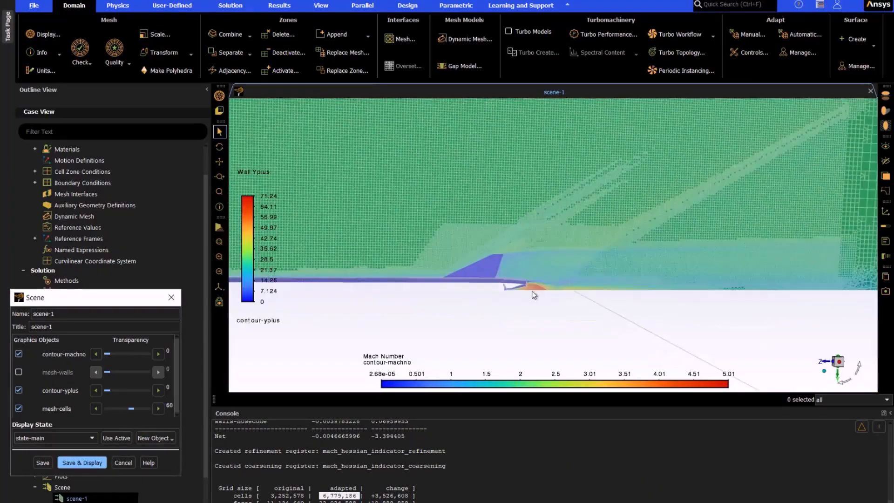
scroll(557, 278, up, 4)
scroll(512, 292, up, 1)
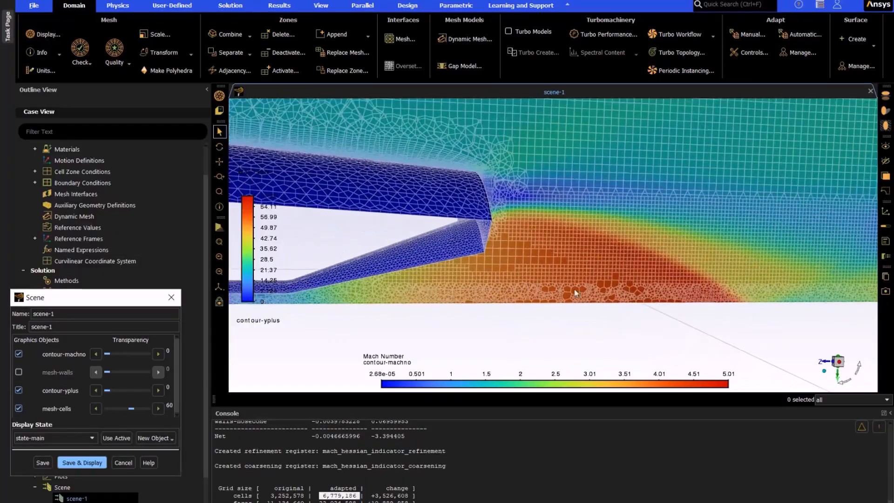
scroll(535, 264, down, 5)
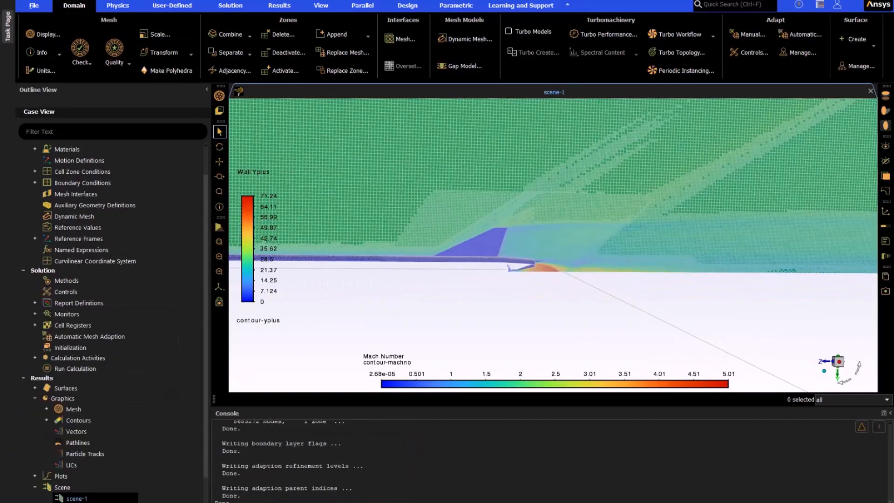
Step: Run the calculation on the adapted mesh for 250 iterations and monitor the drag force plot
click(235, 7)
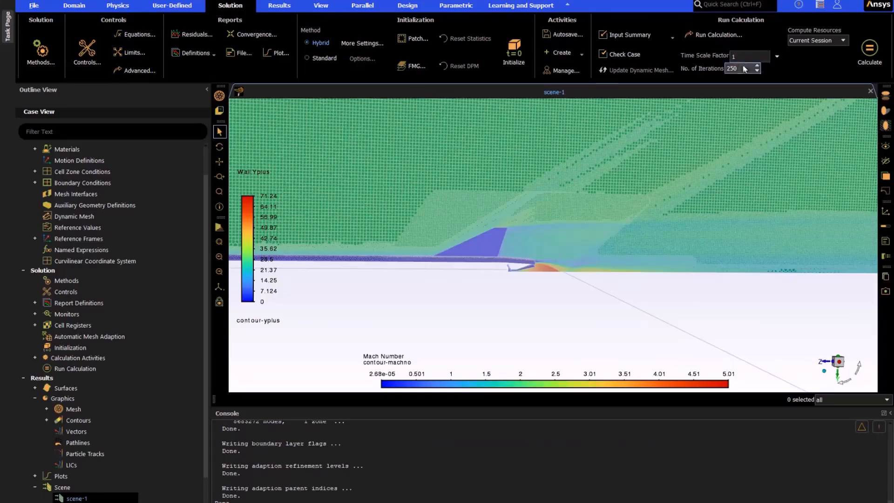
click(869, 50)
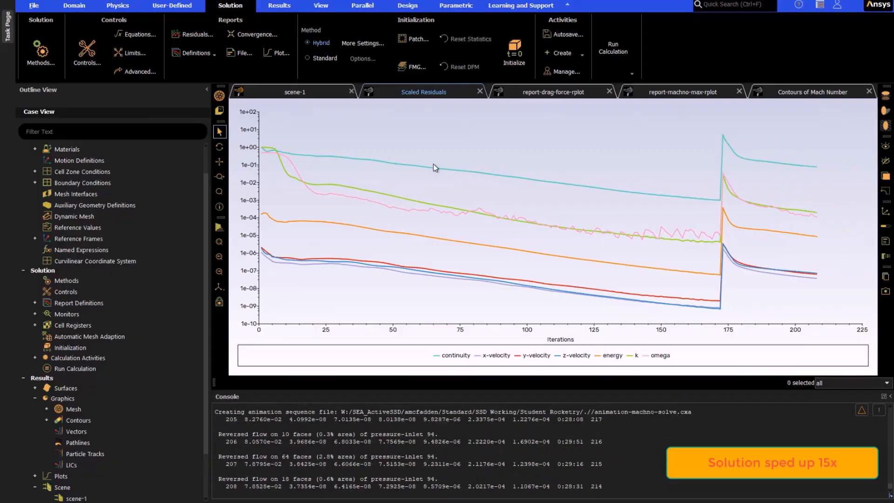
click(560, 93)
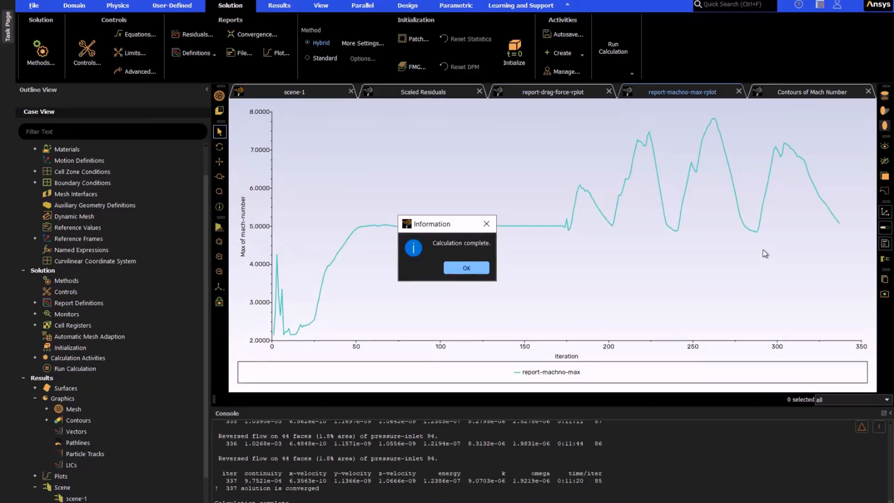
Step: Dismiss the calculation notice and review the drag force and scaled residuals plots
click(466, 269)
click(556, 95)
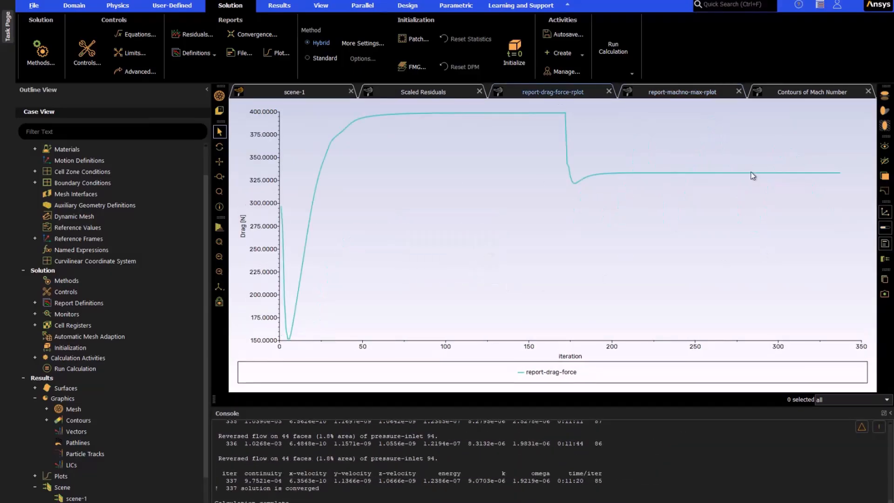
click(423, 92)
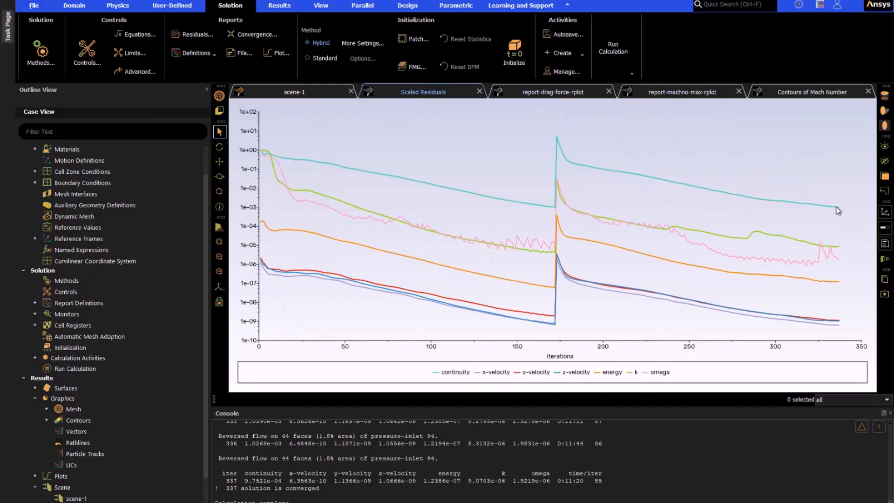
Step: Set the absolute convergence criterion for the continuity residual to 0.0005
click(187, 35)
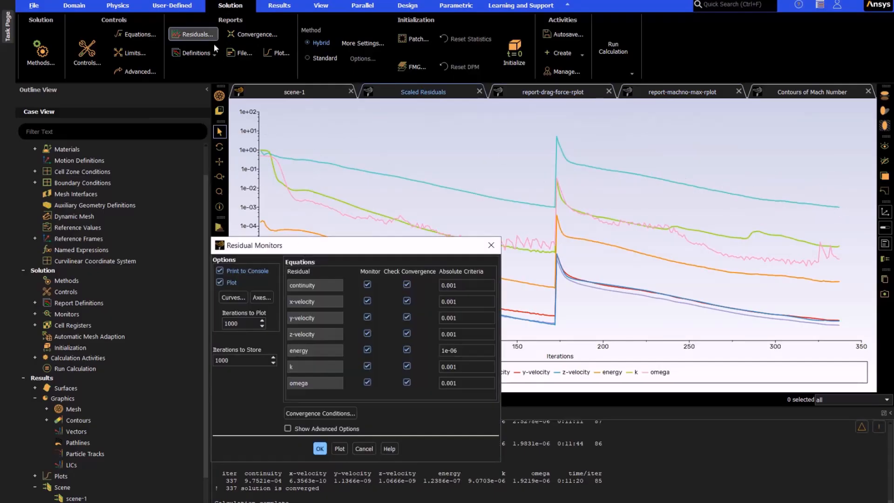
click(455, 285)
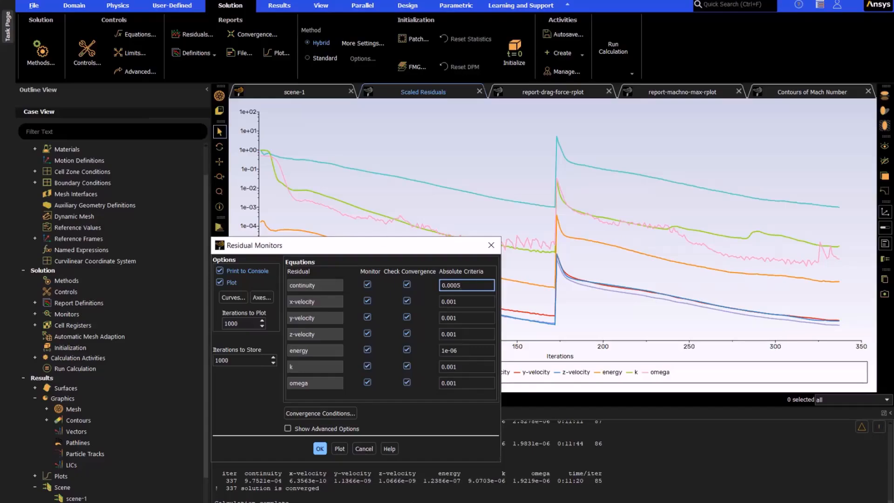
click(320, 448)
Step: Display contour-machno for the new solution and examine the Mach number field around the fin and nozzle
click(787, 93)
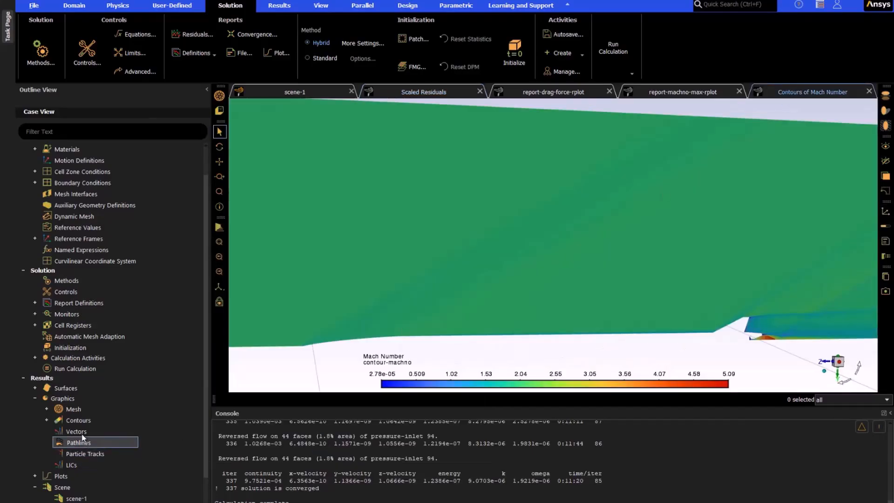
right_click(81, 421)
click(46, 420)
right_click(100, 442)
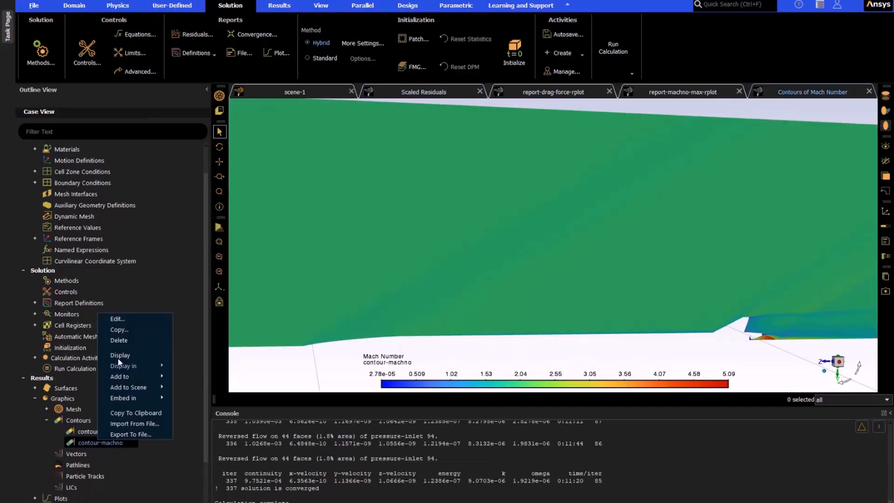
click(162, 342)
scroll(781, 350, up, 10)
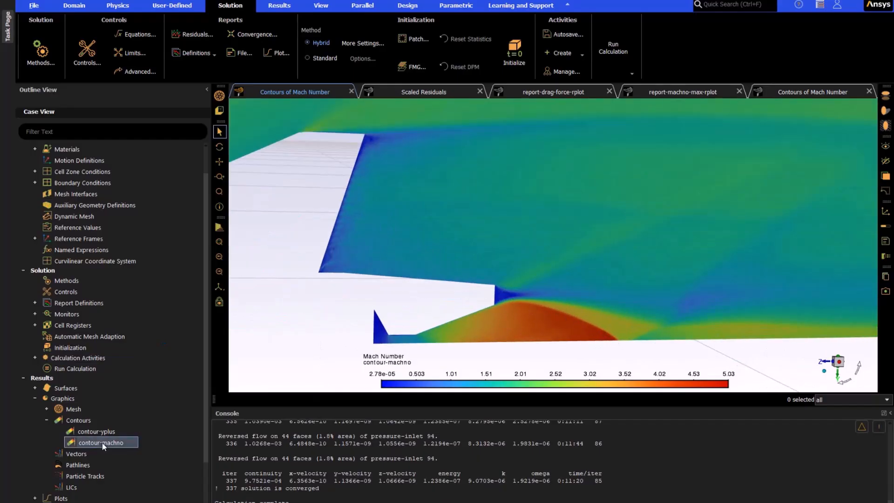
scroll(674, 325, down, 8)
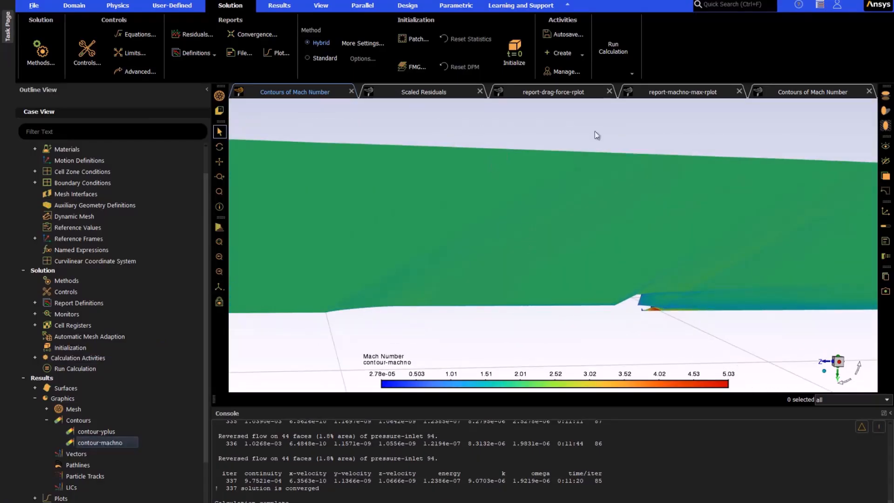
Step: Display the cells marked by the Mach Hessian criteria in manual mesh adaption and inspect them on the new solution
click(74, 5)
click(750, 34)
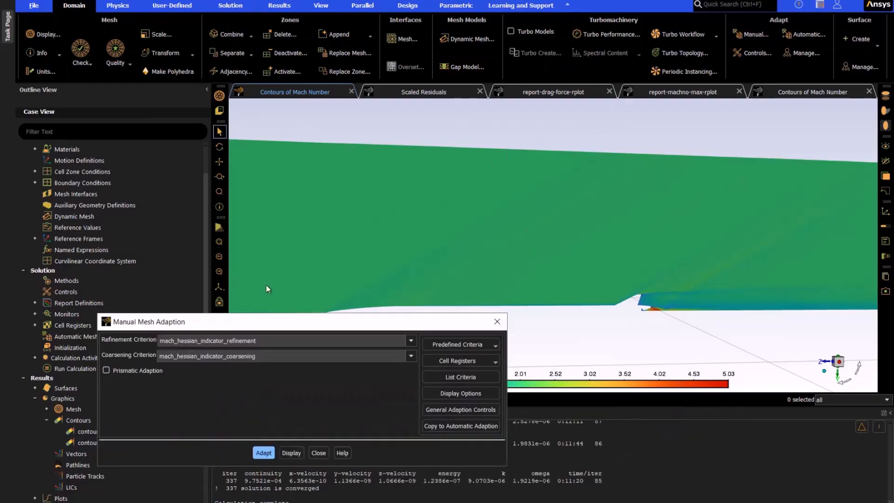
drag(266, 321, 204, 234)
click(291, 452)
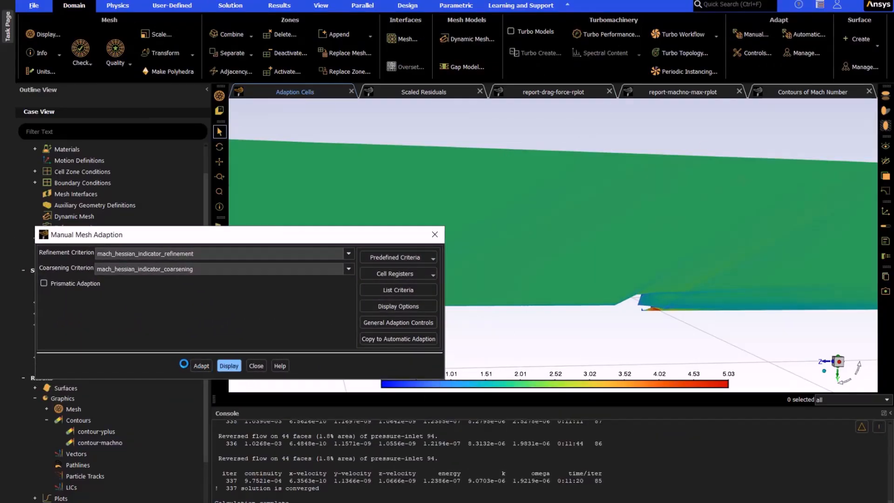
drag(421, 235, 327, 334)
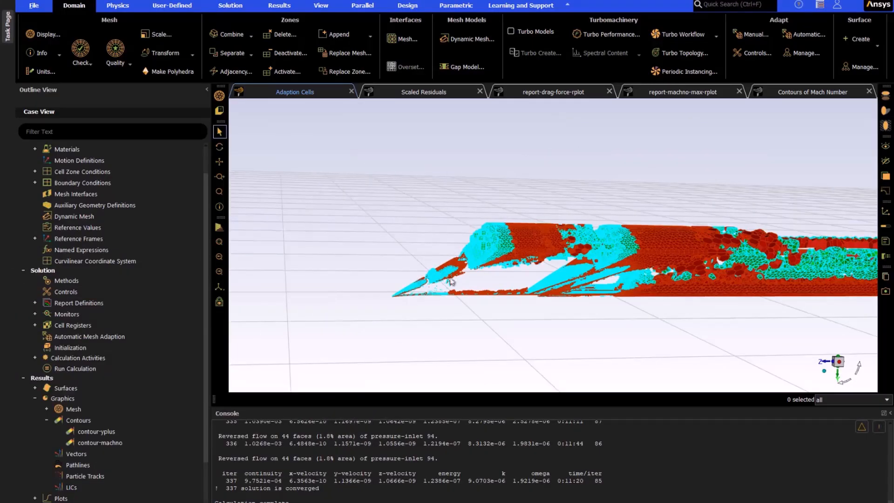
scroll(500, 267, up, 3)
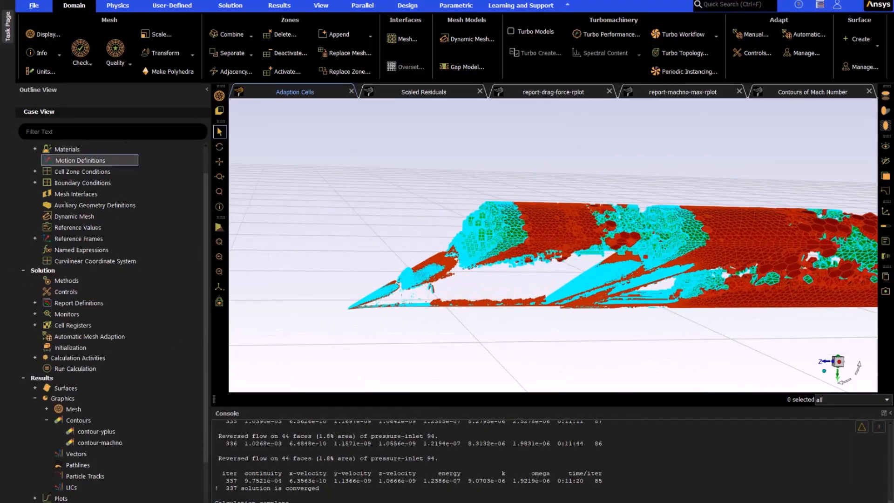
Step: Print the Forces report for the aft, body, fin and nosecone walls and check the net values
click(235, 8)
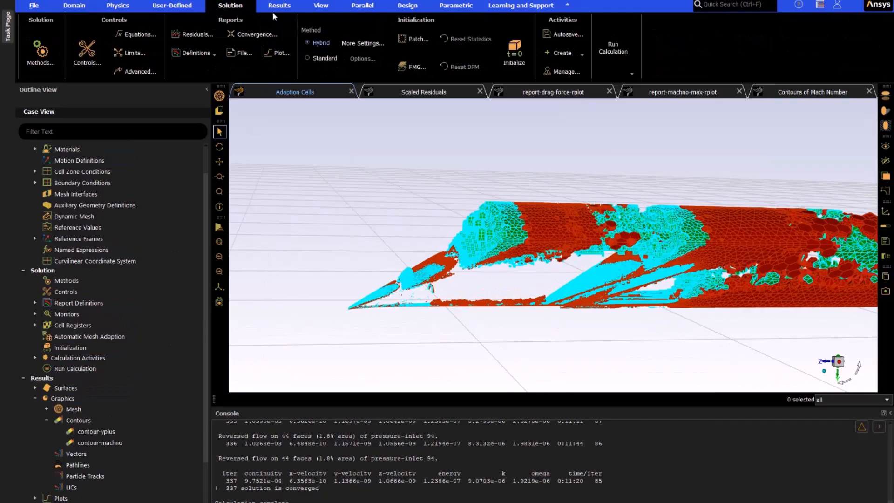
click(279, 6)
click(474, 72)
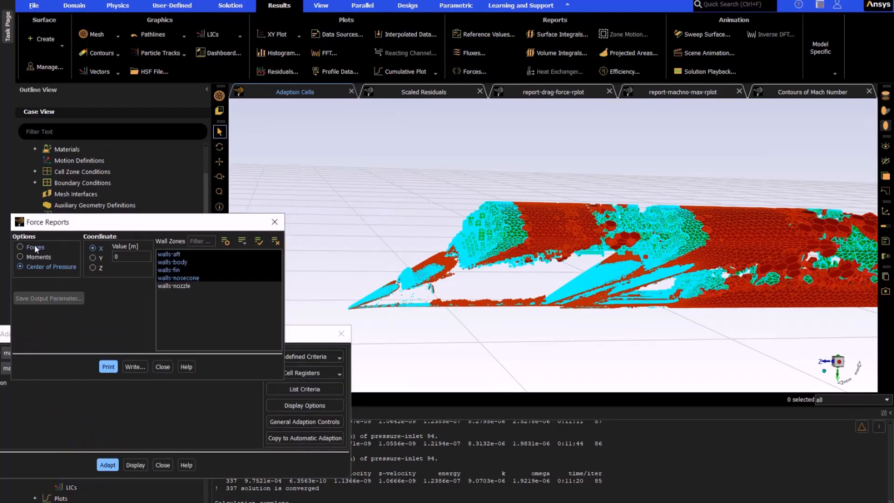
click(99, 369)
drag(304, 337, 264, 130)
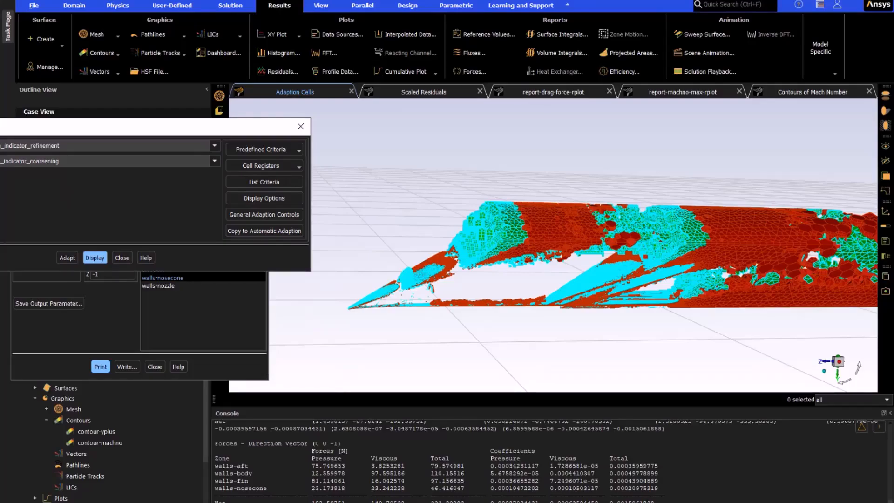
drag(654, 501, 639, 501)
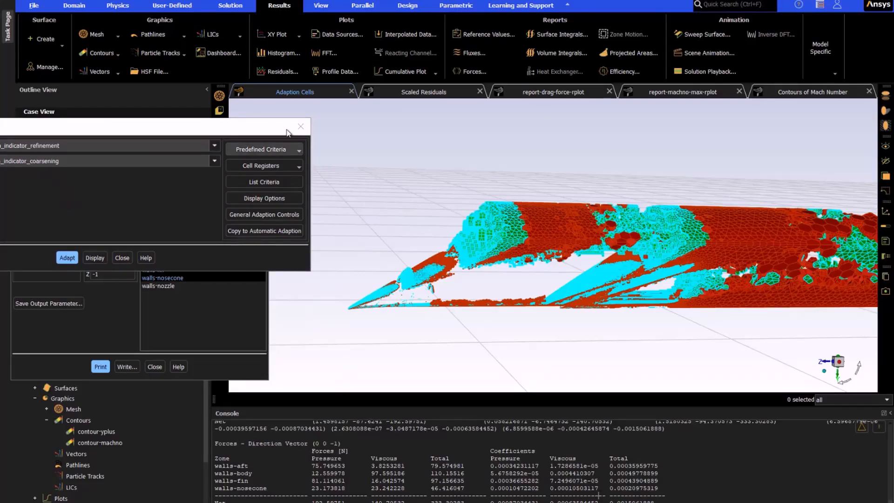
Step: Close the mesh adaption and force report windows and open the options of contour-machno
click(300, 128)
click(260, 223)
click(100, 442)
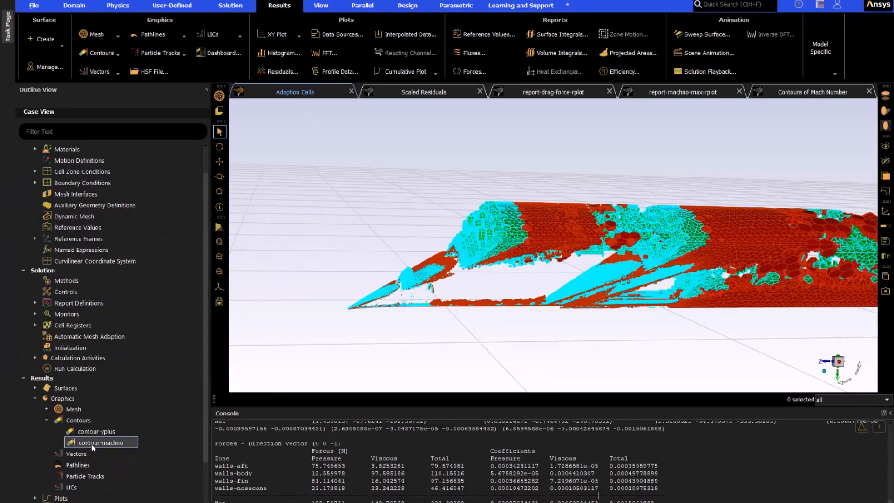
right_click(99, 442)
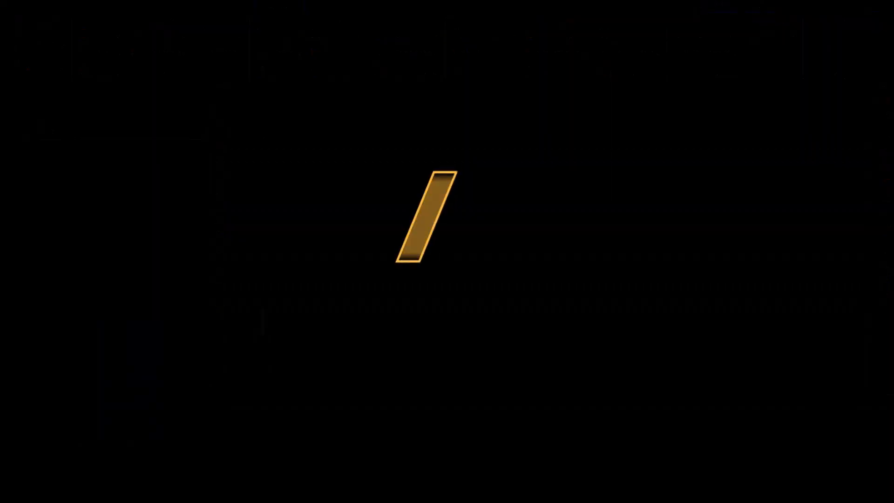